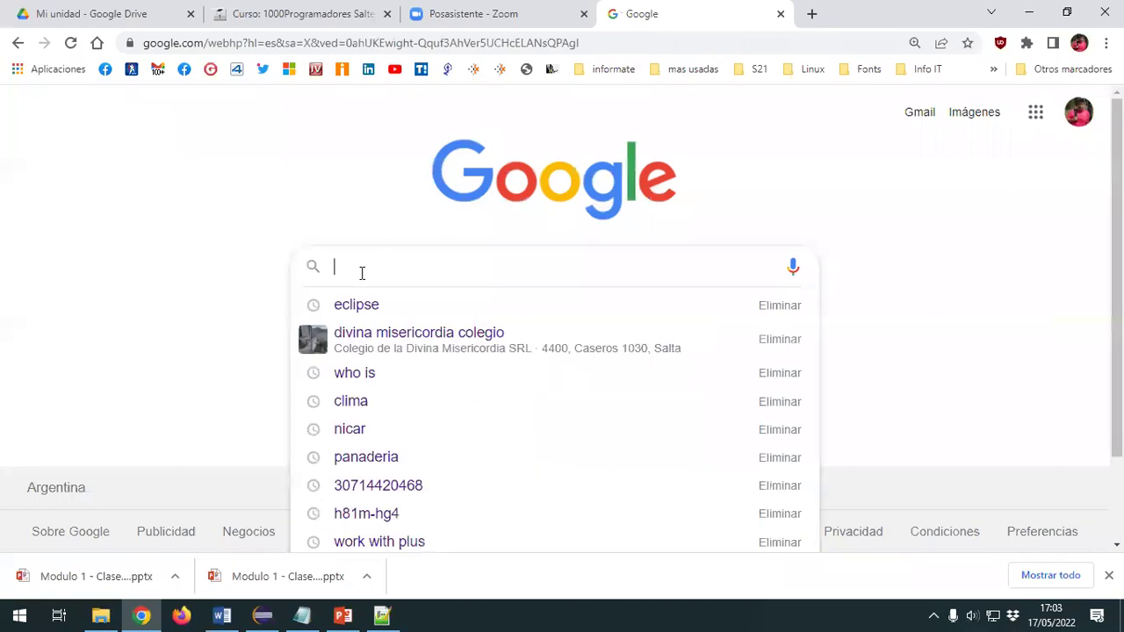
# Step: Search Google for "eclipse" and open the Eclipse Downloads page of The Eclipse Foundation, dismissing the finished downloads bar
pyautogui.press('Return')
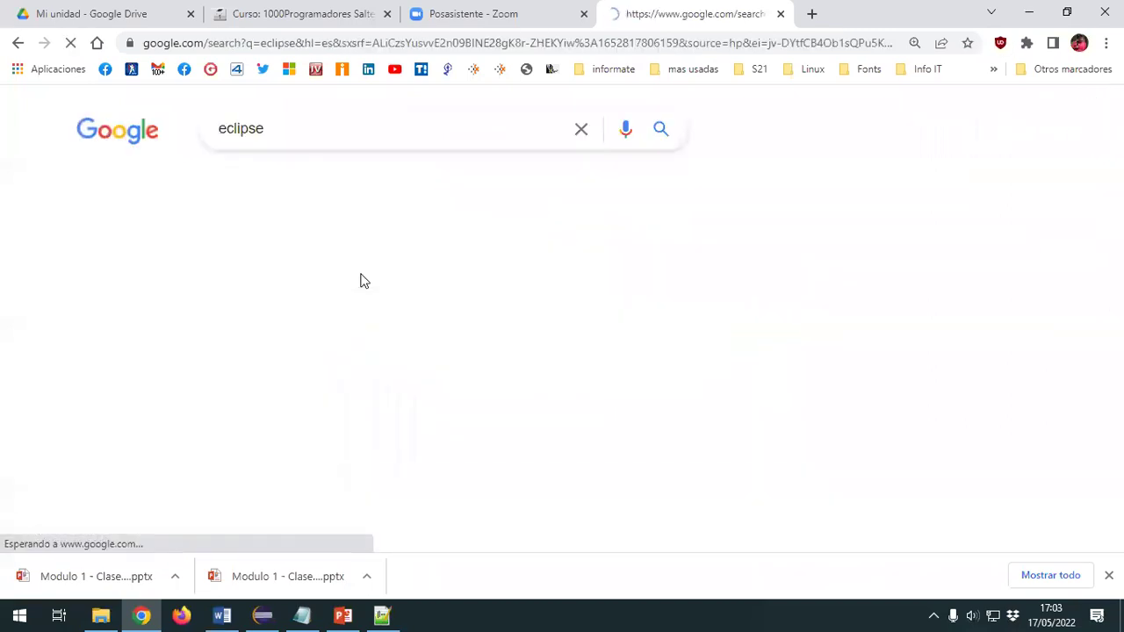
pyautogui.scroll(-4, 128, 413)
pyautogui.scroll(-8, 125, 426)
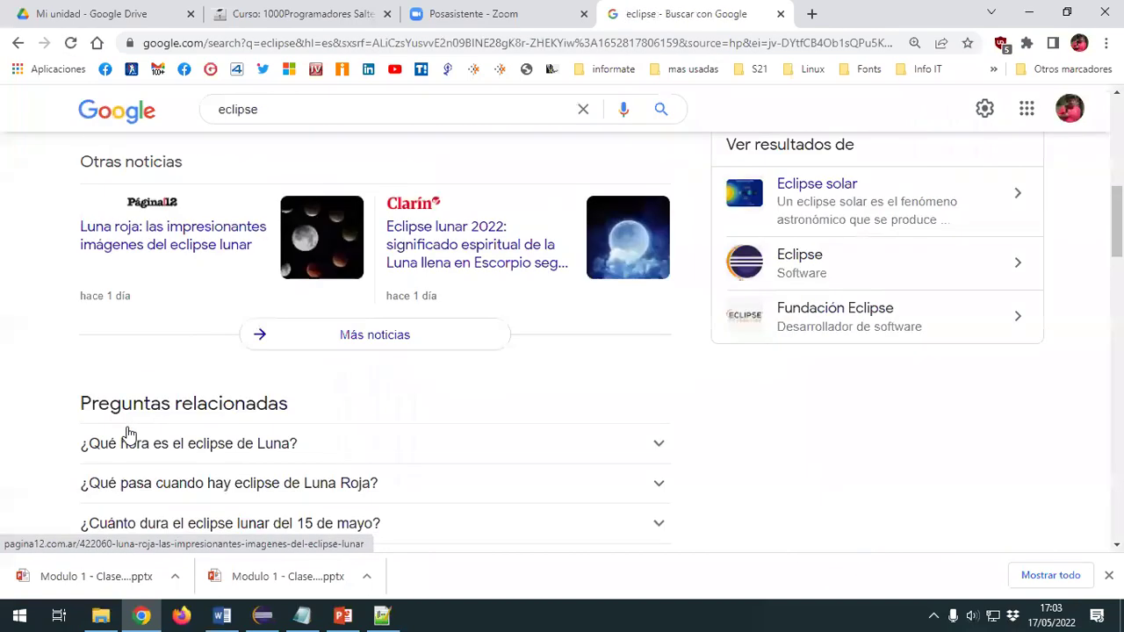
pyautogui.scroll(-5, 328, 447)
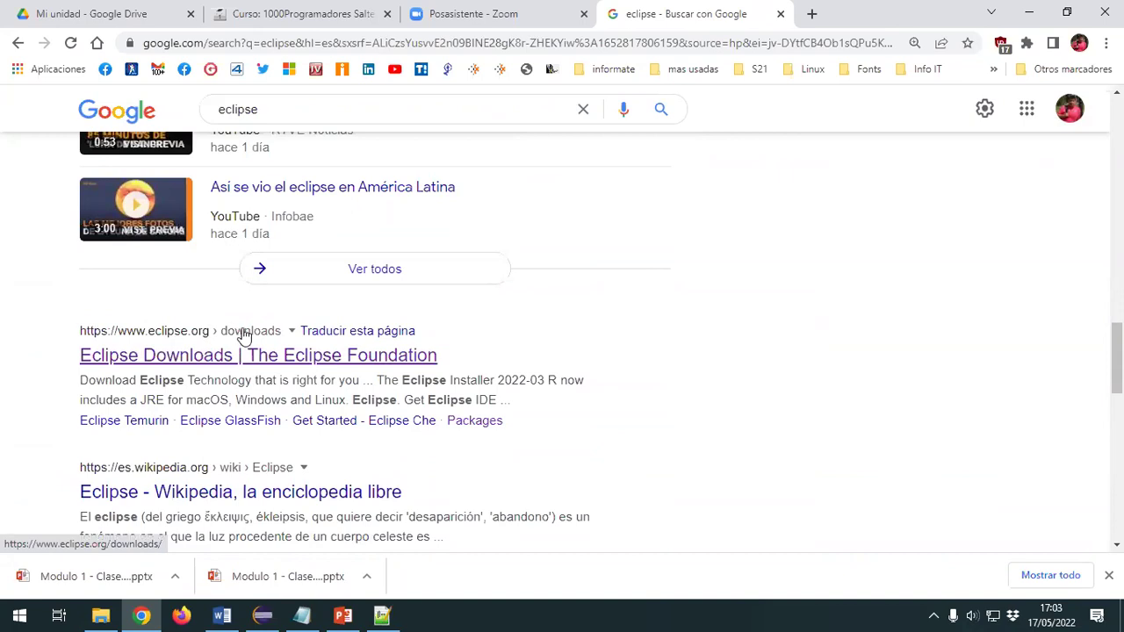
pyautogui.click(272, 357)
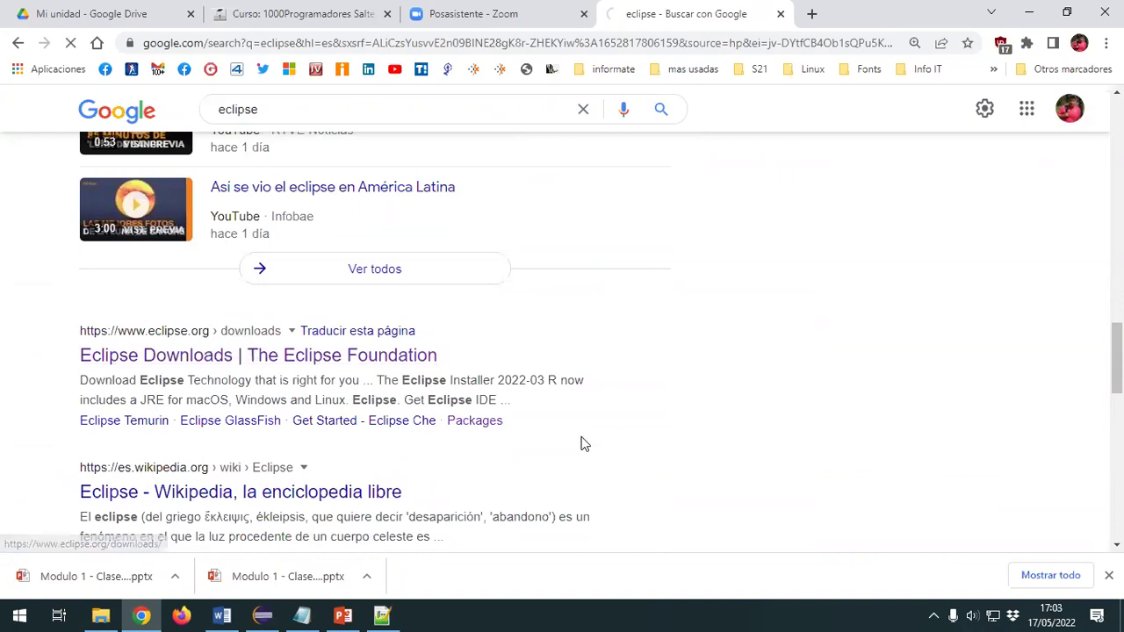
pyautogui.click(1108, 575)
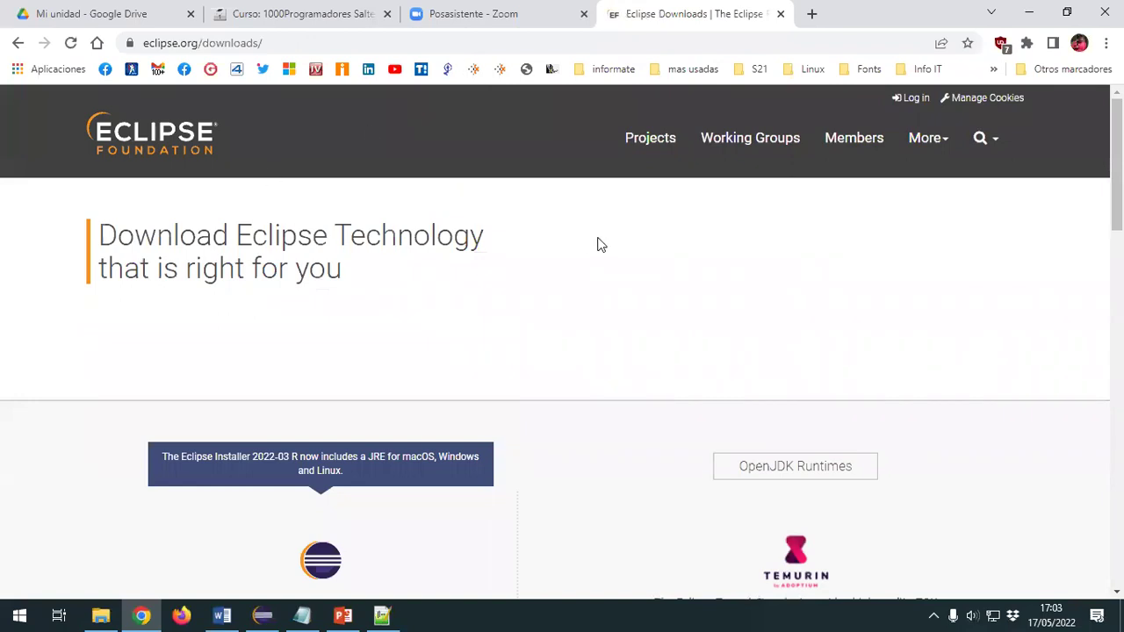
# Step: Examine the Eclipse IDE 2022-03 download offer on the downloads page
pyautogui.scroll(-3, 739, 348)
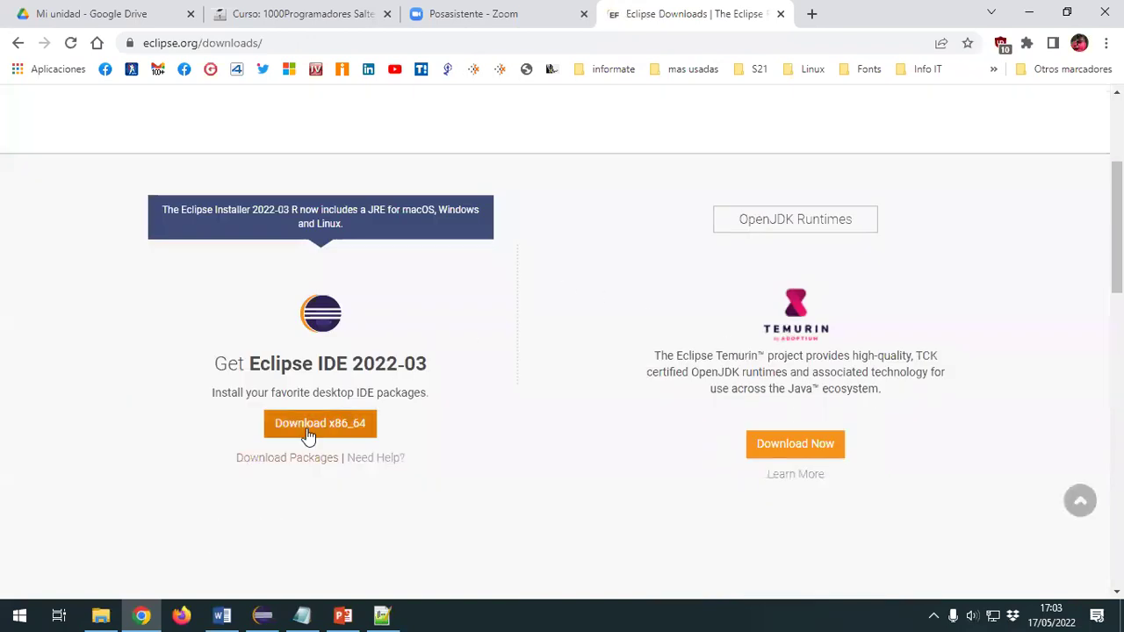
pyautogui.moveTo(227, 364)
pyautogui.mouseDown()
pyautogui.moveTo(433, 360)
pyautogui.moveTo(237, 363)
pyautogui.mouseUp()
pyautogui.click(435, 361)
pyautogui.click(254, 379)
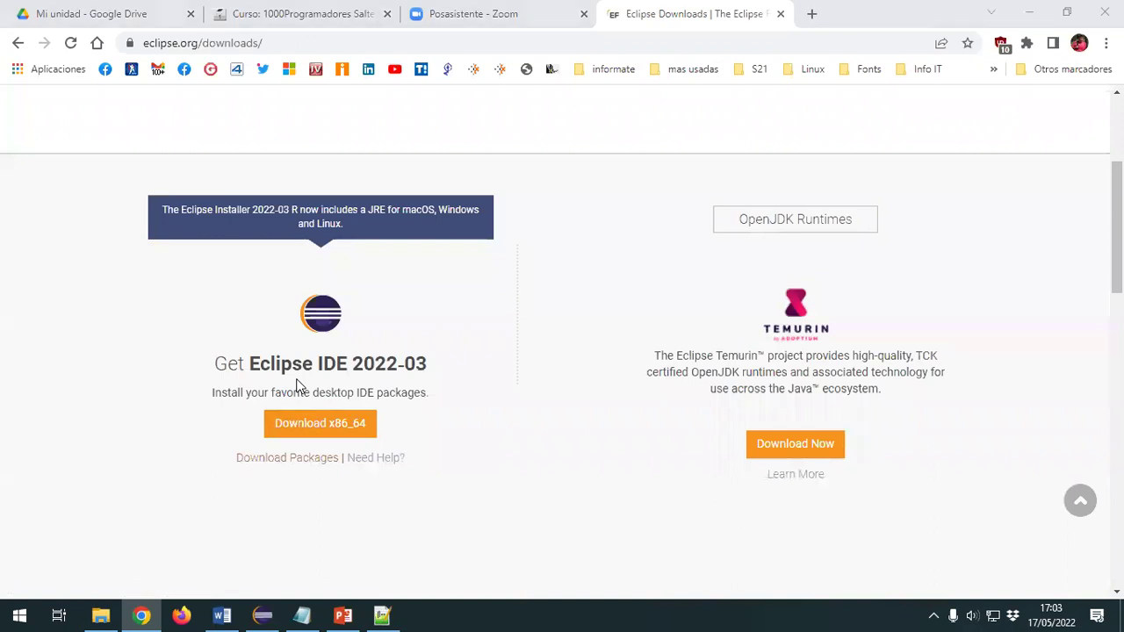
# Step: Open a file explorer window and show the properties of Este equipo
pyautogui.press('super+e')
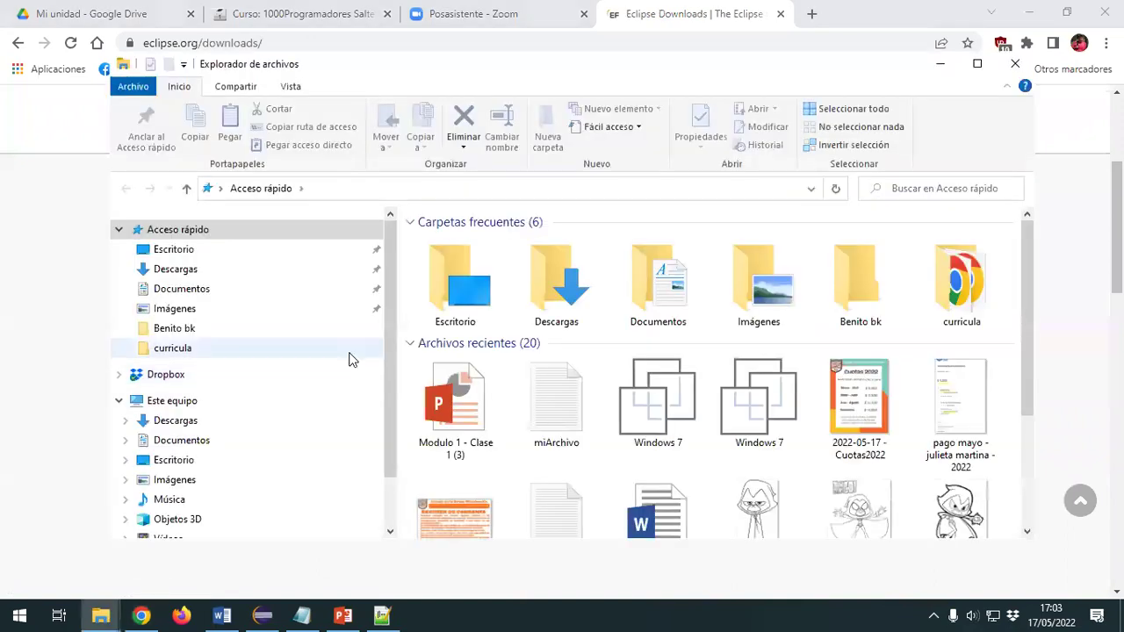
pyautogui.click(180, 401)
pyautogui.rightClick(179, 400)
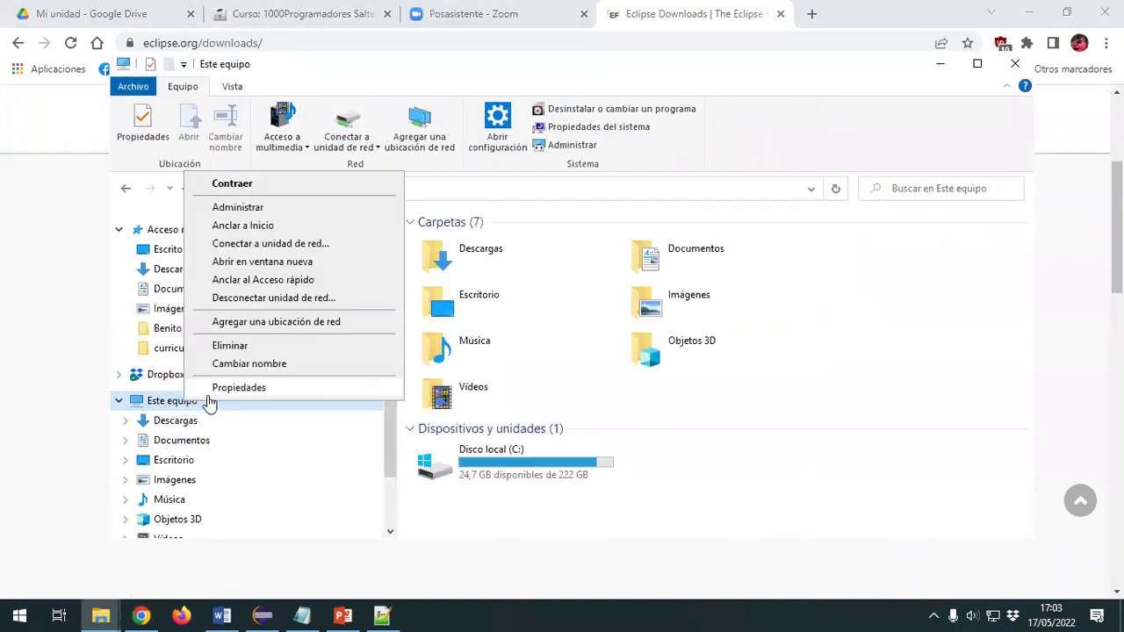
pyautogui.click(250, 388)
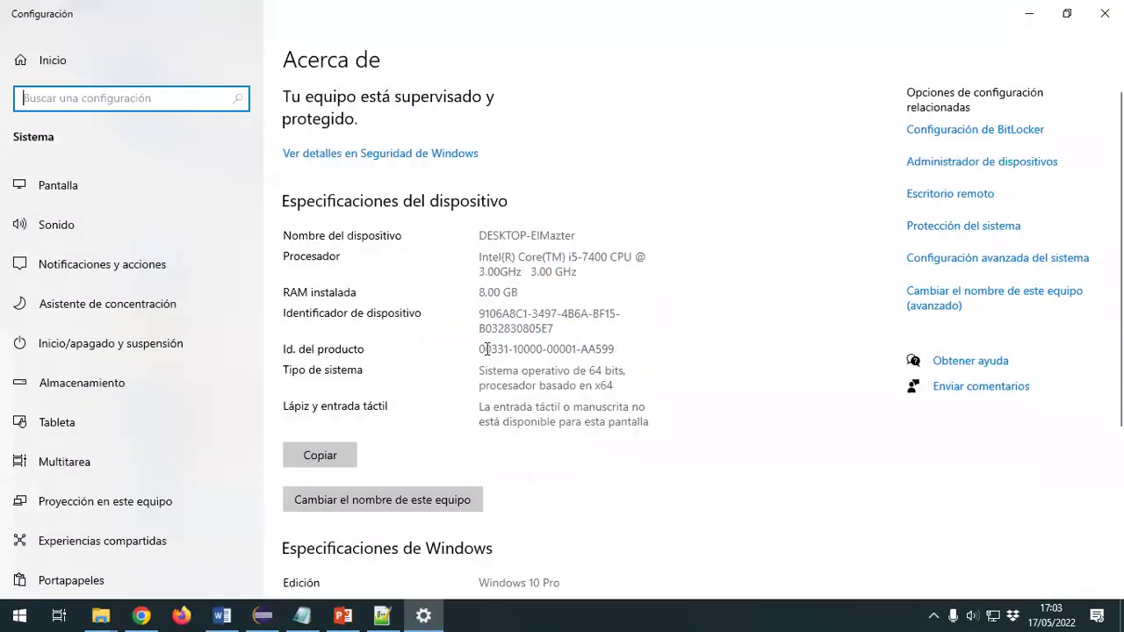
# Step: Review the Windows and device specifications, highlighting the system type to check the operating system's bit version
pyautogui.scroll(-4, 630, 489)
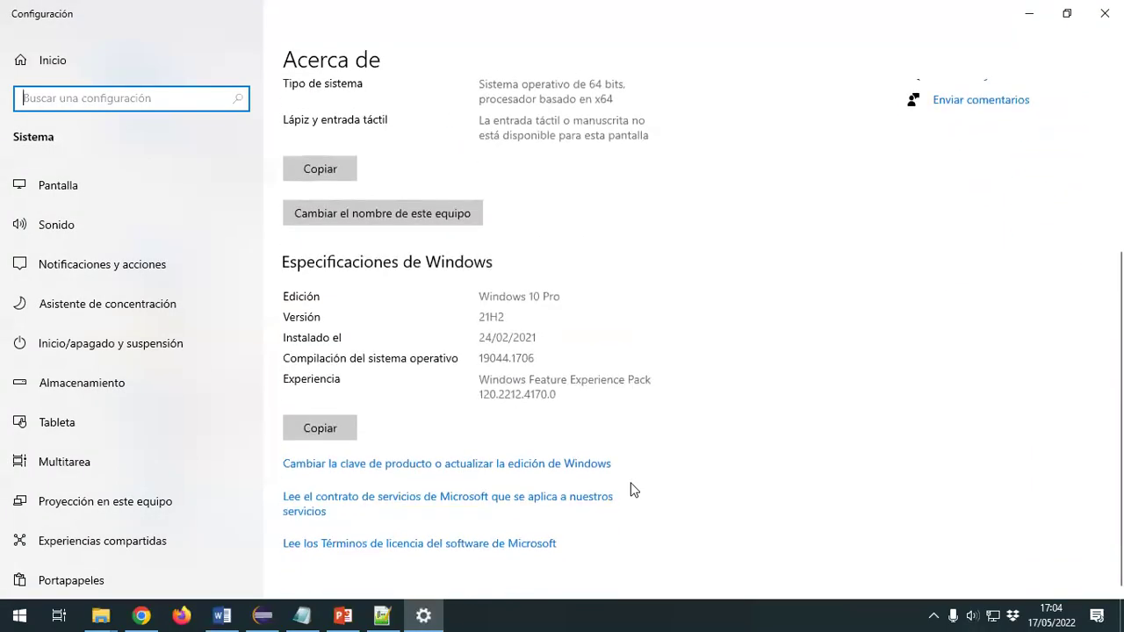
pyautogui.scroll(4, 630, 489)
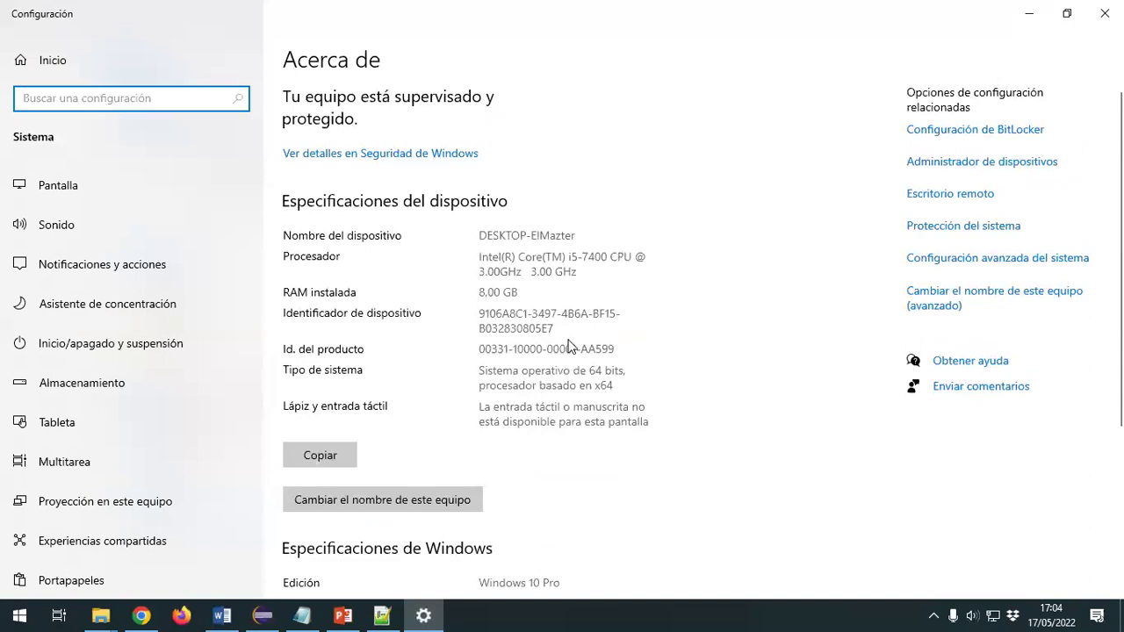
pyautogui.click(569, 345)
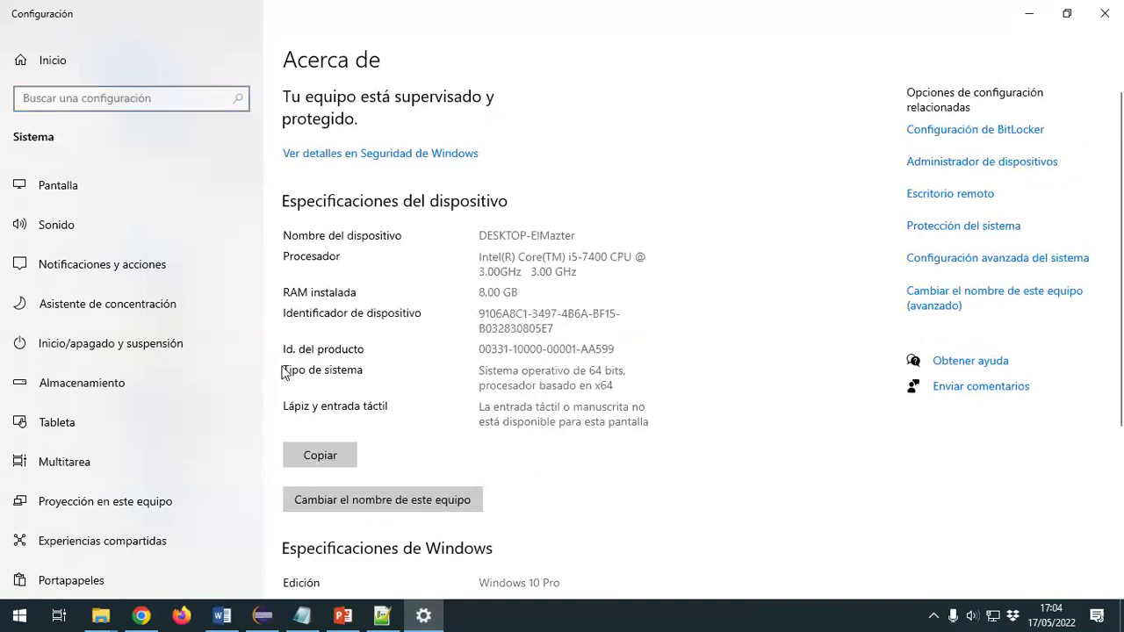
pyautogui.moveTo(615, 386); pyautogui.dragTo(480, 369)
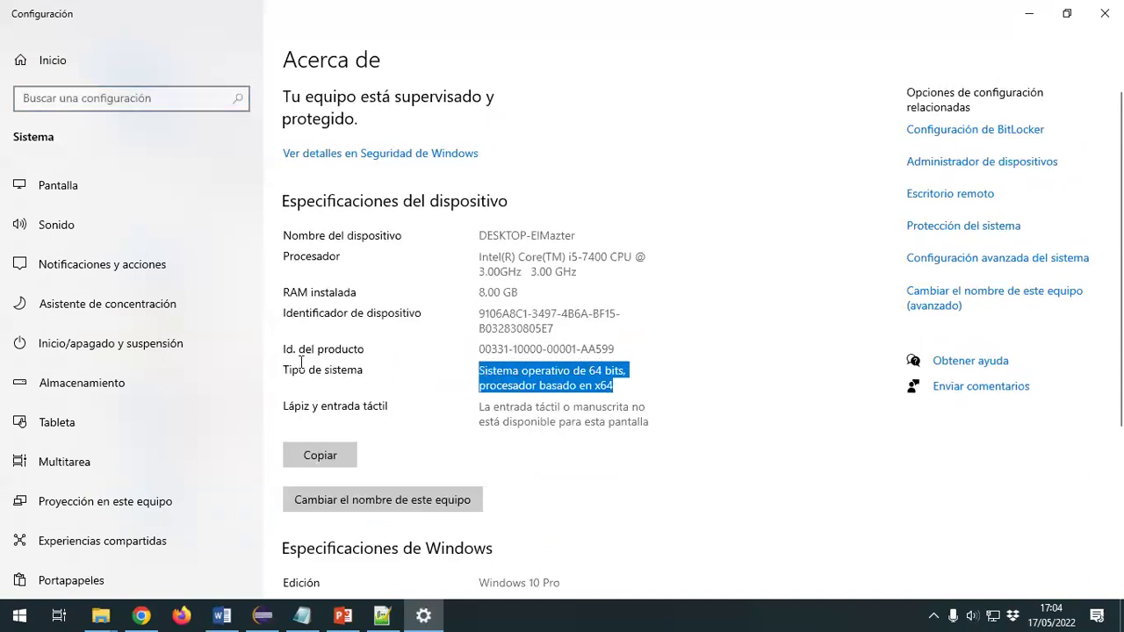
pyautogui.click(516, 375)
pyautogui.moveTo(479, 370)
pyautogui.mouseDown()
pyautogui.moveTo(619, 384)
pyautogui.moveTo(460, 369)
pyautogui.mouseUp()
pyautogui.click(621, 384)
pyautogui.click(407, 400)
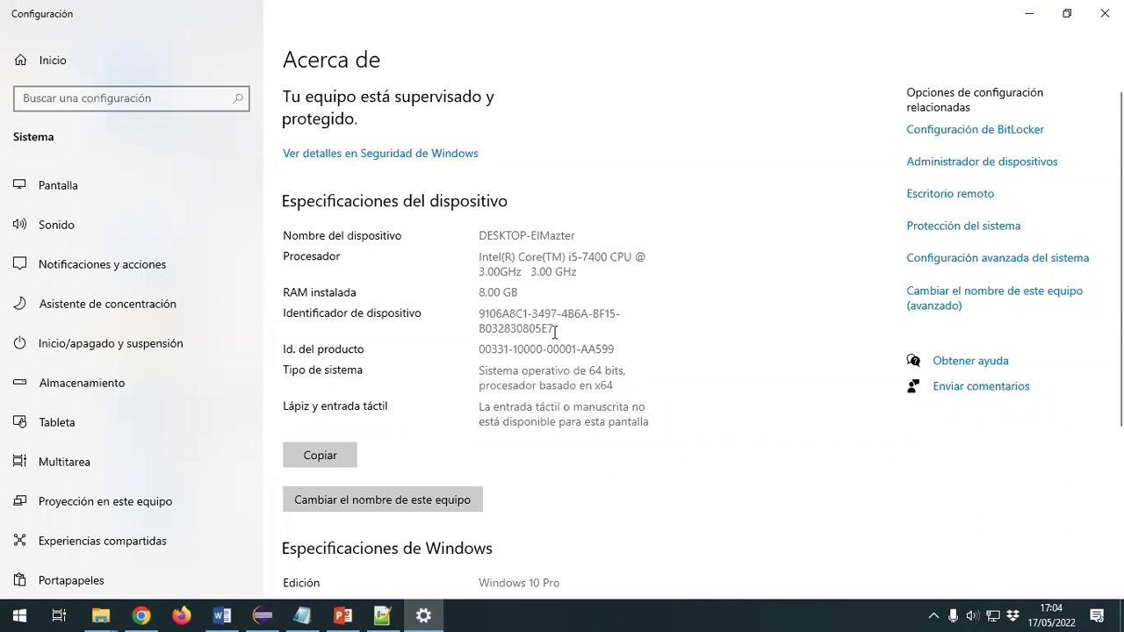
pyautogui.moveTo(625, 386); pyautogui.dragTo(480, 369)
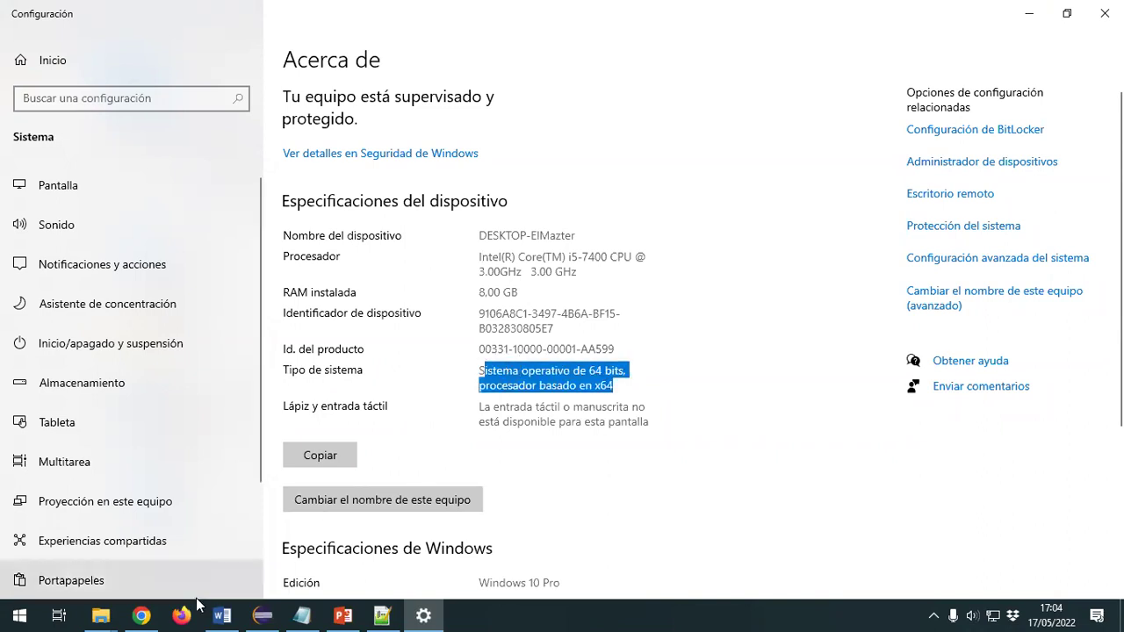
# Step: Switch to the PowerPoint presentation and view slides 35 to 37 on running the Eclipse installer
pyautogui.click(141, 615)
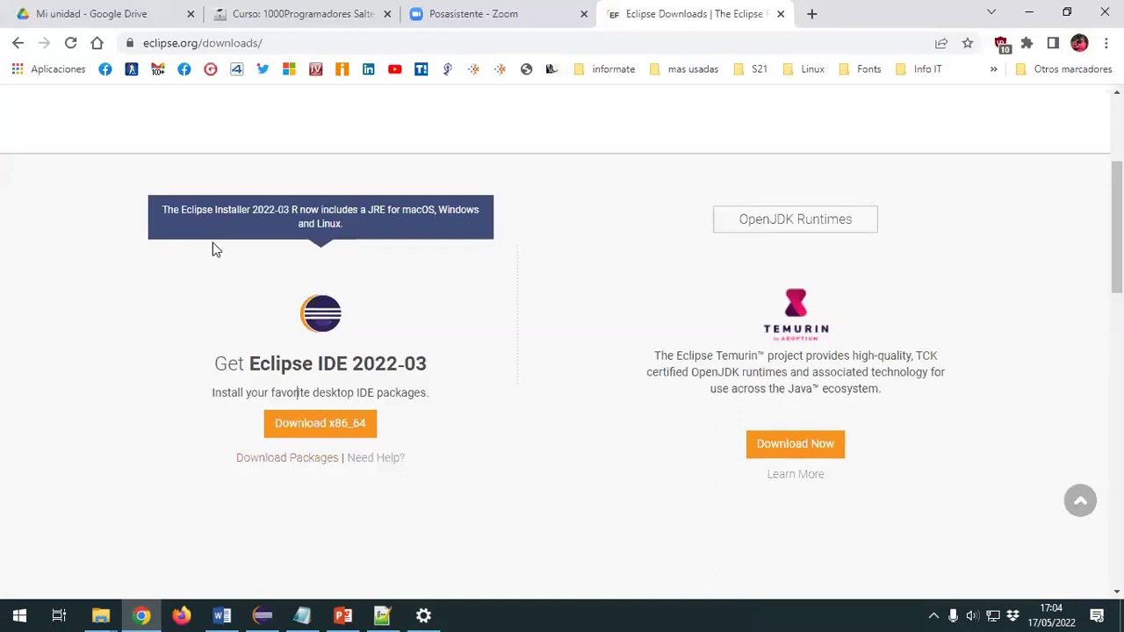
pyautogui.click(342, 614)
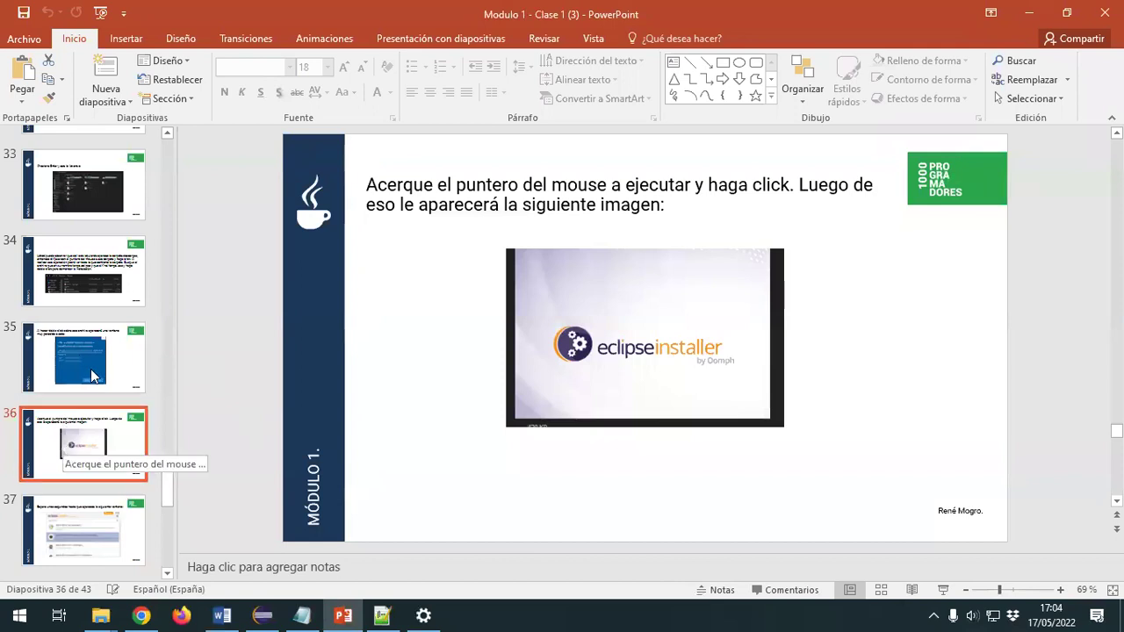
pyautogui.click(105, 360)
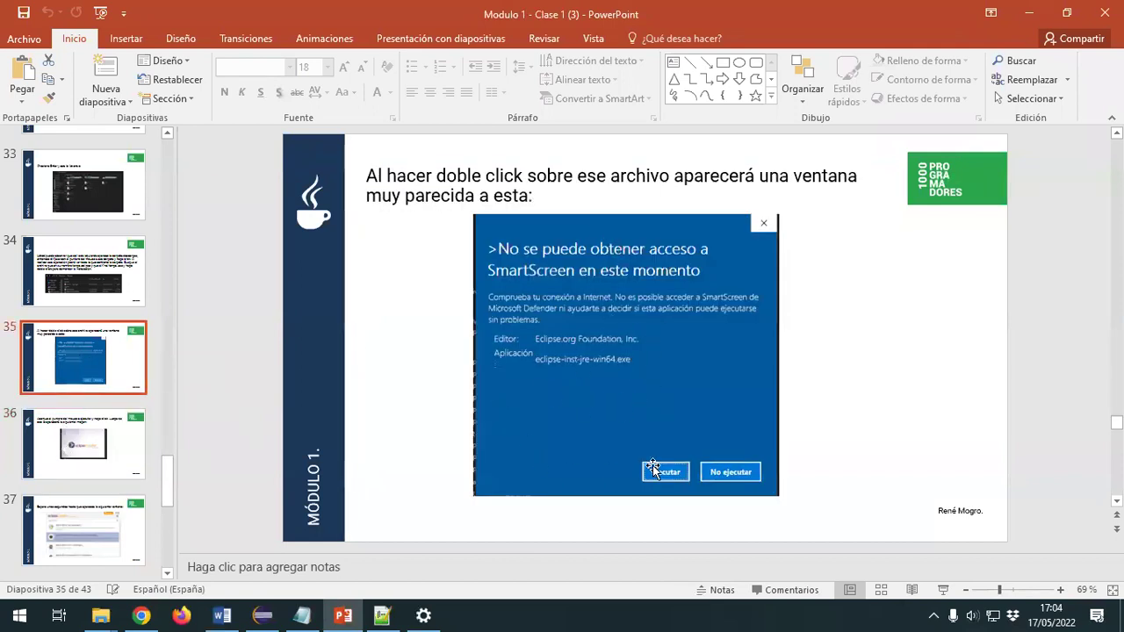
pyautogui.click(68, 436)
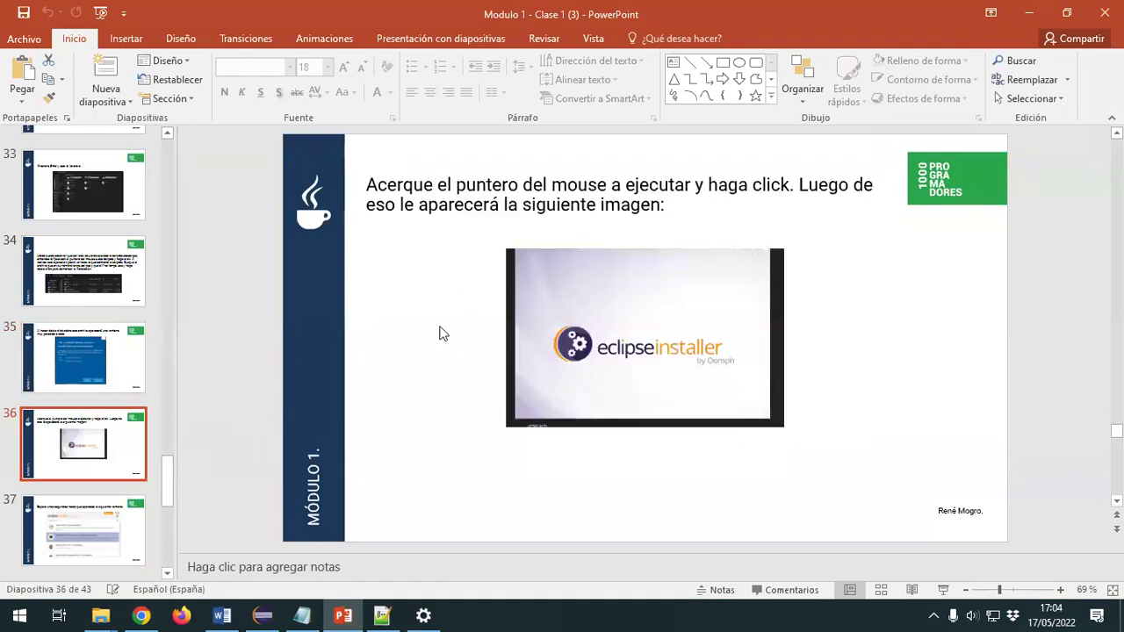
pyautogui.scroll(-1, 74, 489)
pyautogui.click(77, 434)
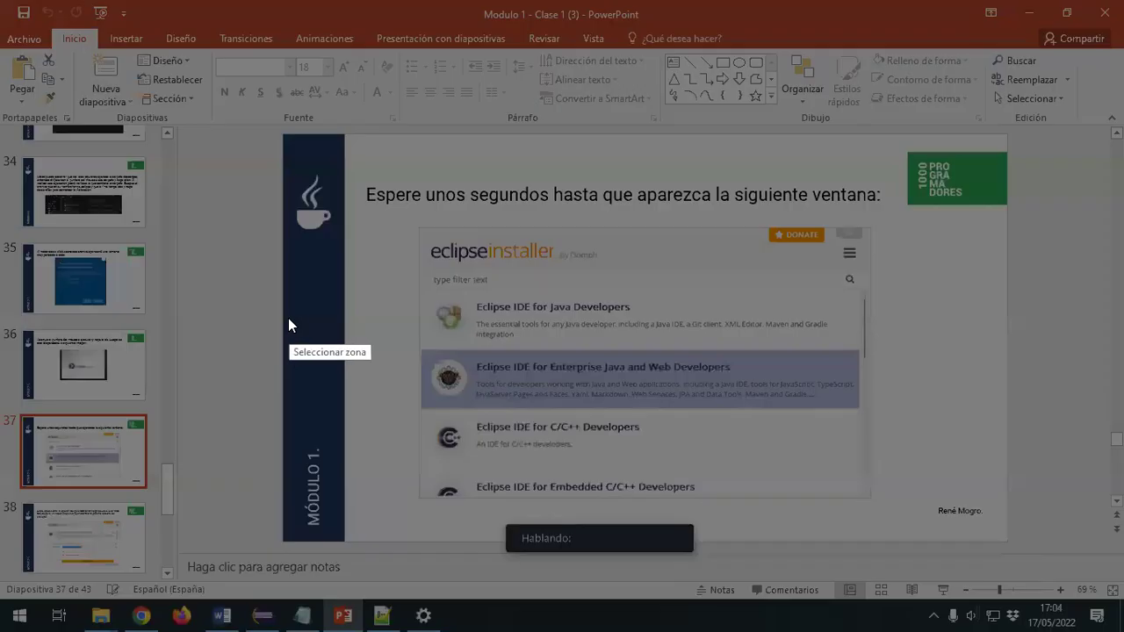
# Step: Capture the installer area of the slide, point a red arrow at Eclipse IDE for Java Developers, and discard the capture
pyautogui.press('super+shift+s')
pyautogui.moveTo(311, 158)
pyautogui.mouseDown()
pyautogui.moveTo(412, 225)
pyautogui.moveTo(920, 490)
pyautogui.mouseUp()
pyautogui.moveTo(315, 313); pyautogui.dragTo(429, 314)
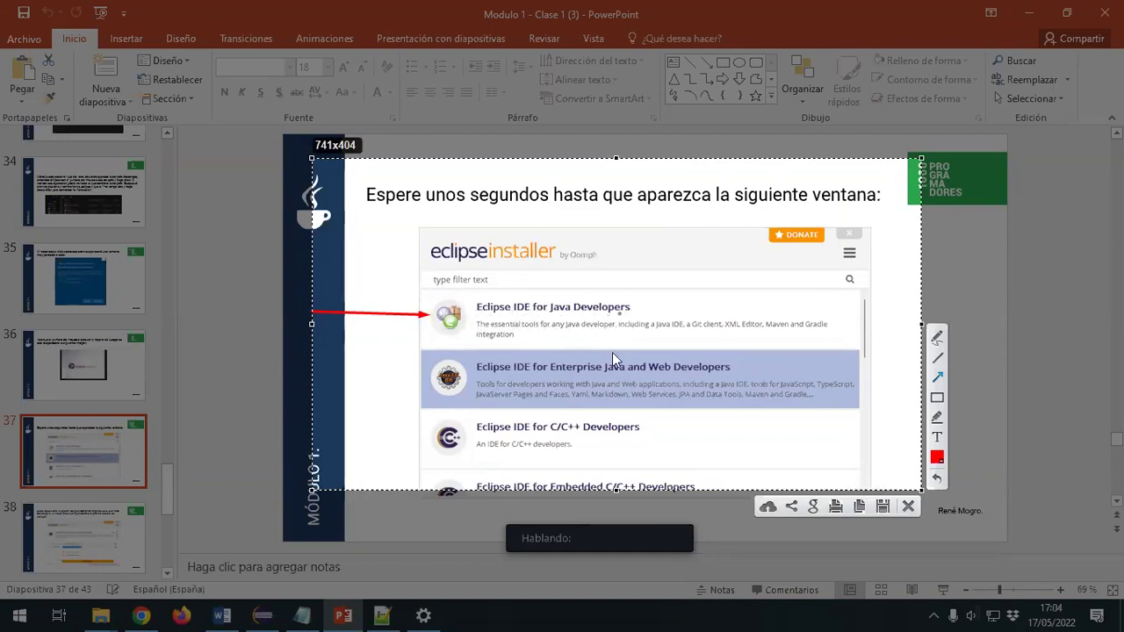
pyautogui.click(908, 507)
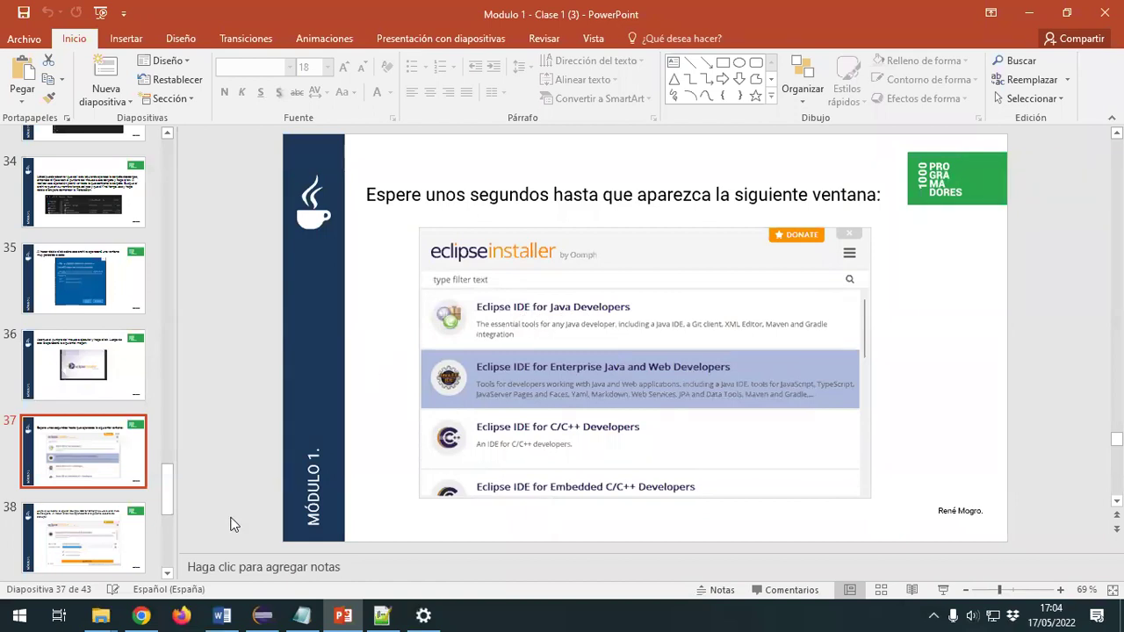
# Step: Launch Eclipse IDE using the suggested eclipse-workspace folder as the workspace
pyautogui.click(263, 615)
pyautogui.click(549, 320)
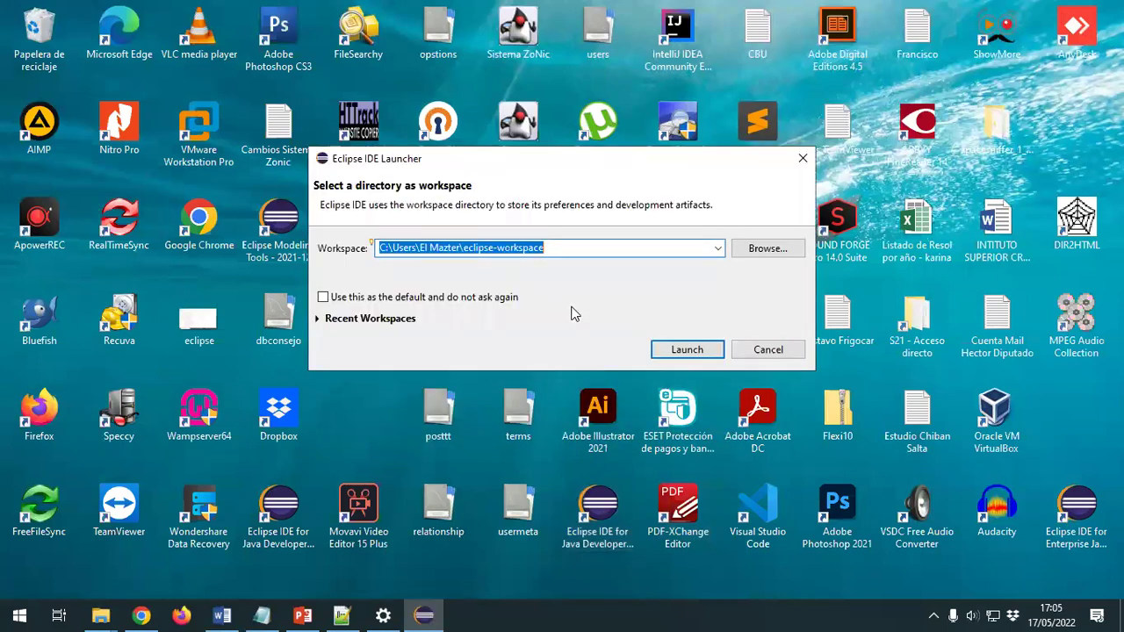
pyautogui.click(567, 249)
pyautogui.moveTo(380, 248)
pyautogui.mouseDown()
pyautogui.moveTo(590, 248)
pyautogui.moveTo(367, 250)
pyautogui.mouseUp()
pyautogui.click(591, 248)
pyautogui.click(705, 351)
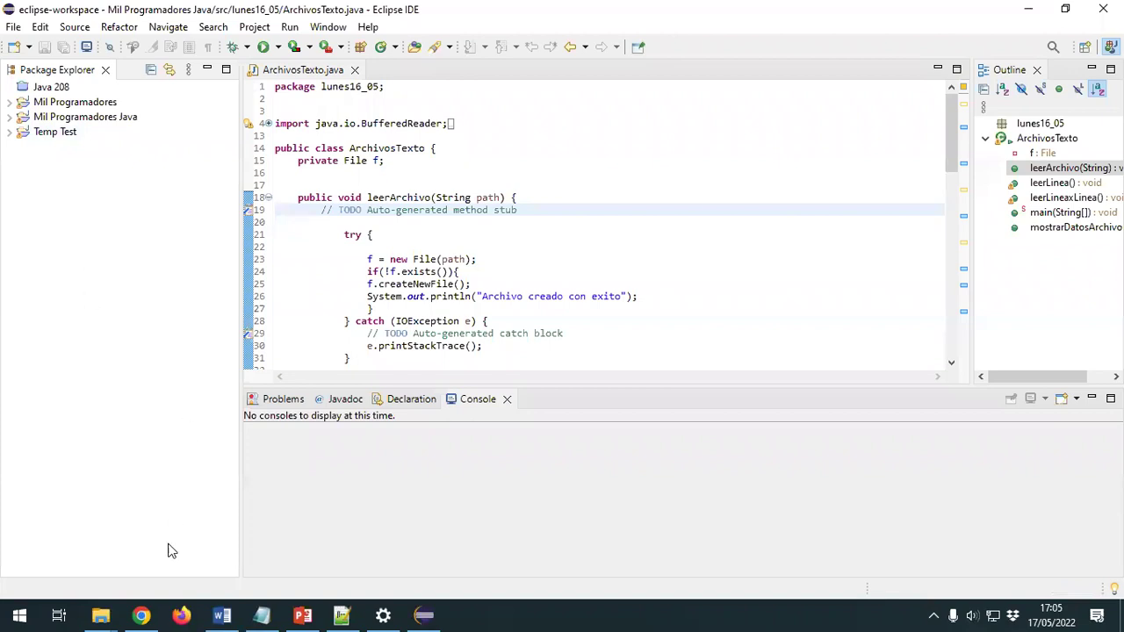
# Step: Switch to Chrome and open a new browser tab
pyautogui.click(155, 612)
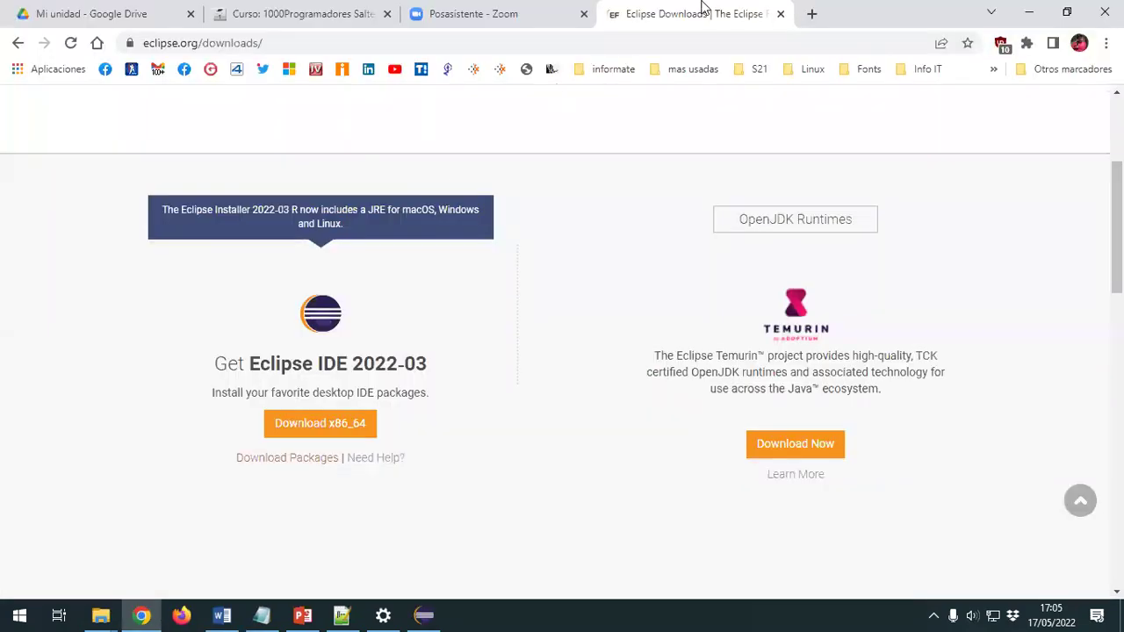
pyautogui.click(811, 13)
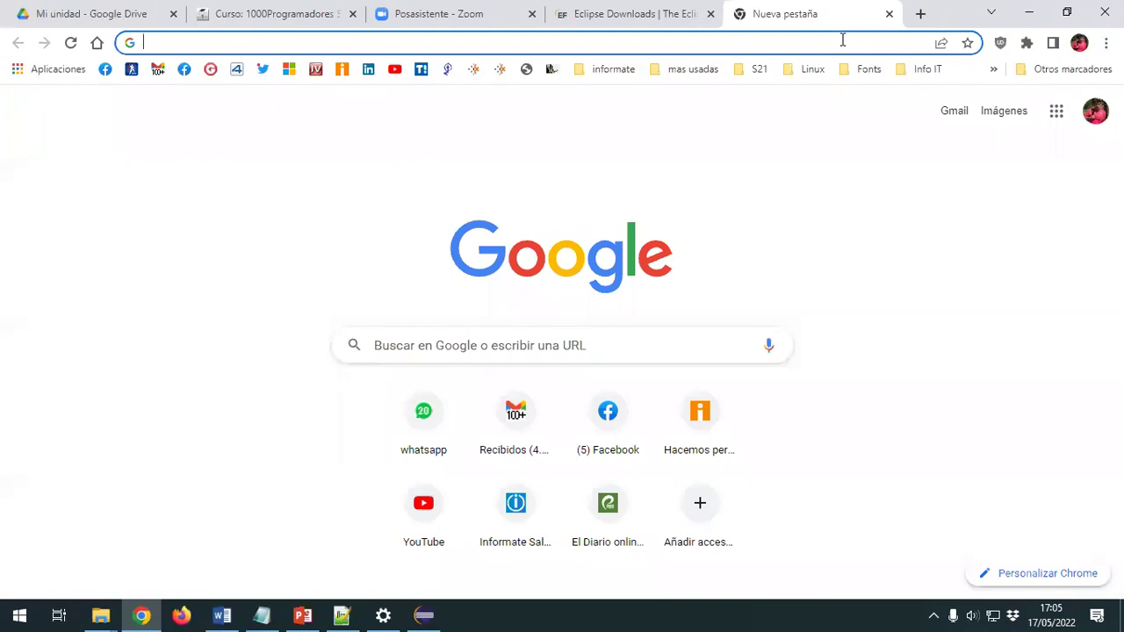
# Step: Show the properties of Este equipo again, check the system type, and close the settings window
pyautogui.click(104, 612)
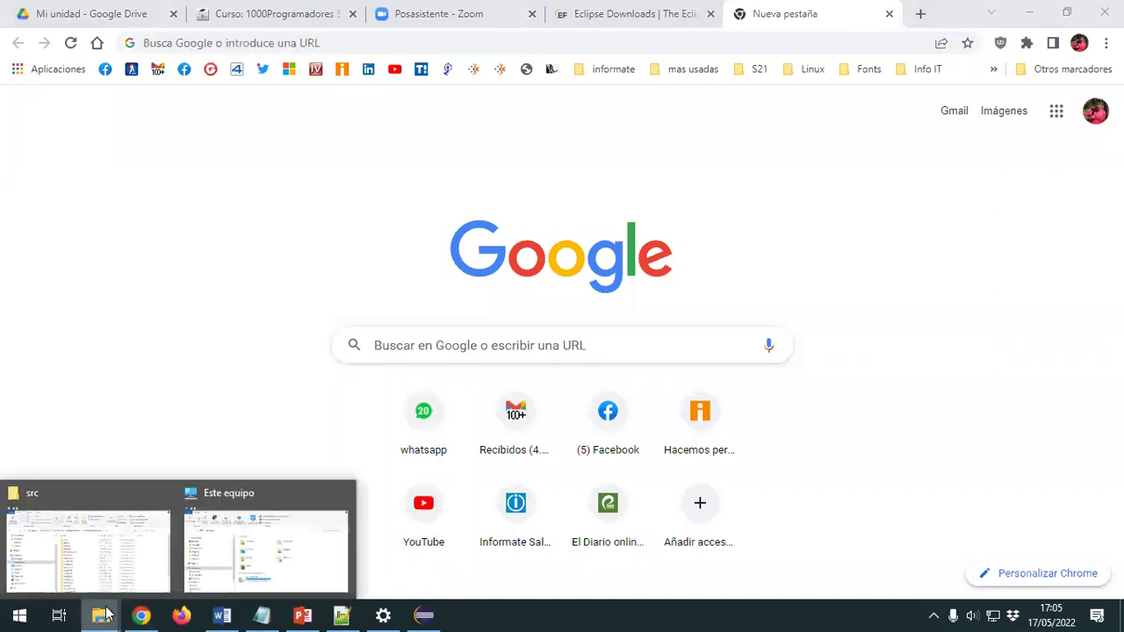
pyautogui.click(246, 496)
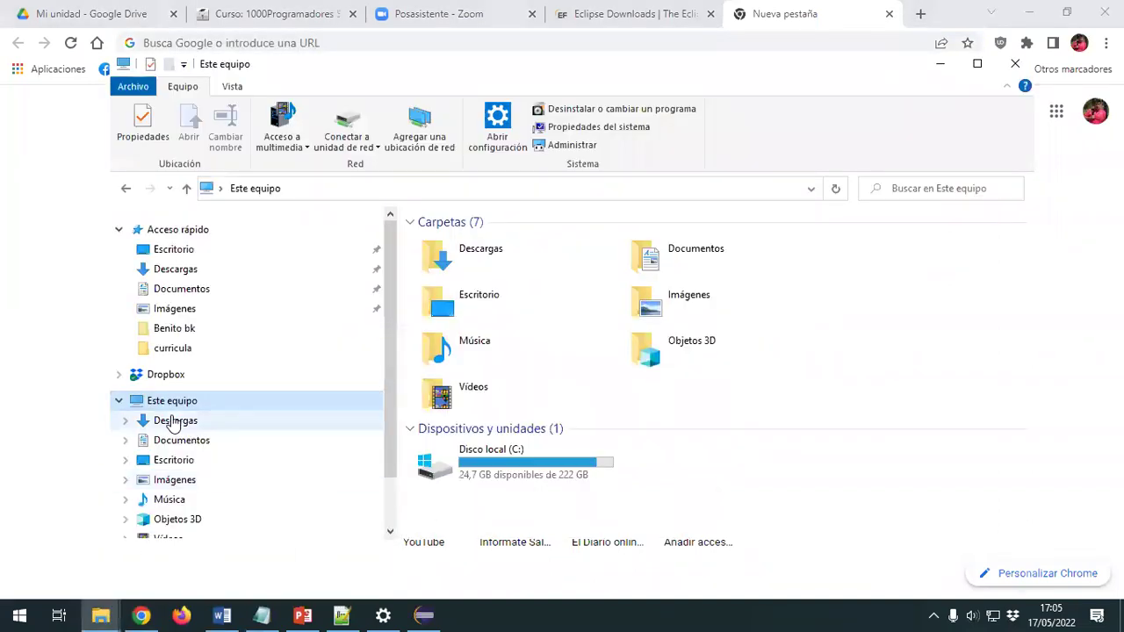
pyautogui.click(173, 421)
pyautogui.click(174, 401)
pyautogui.rightClick(180, 403)
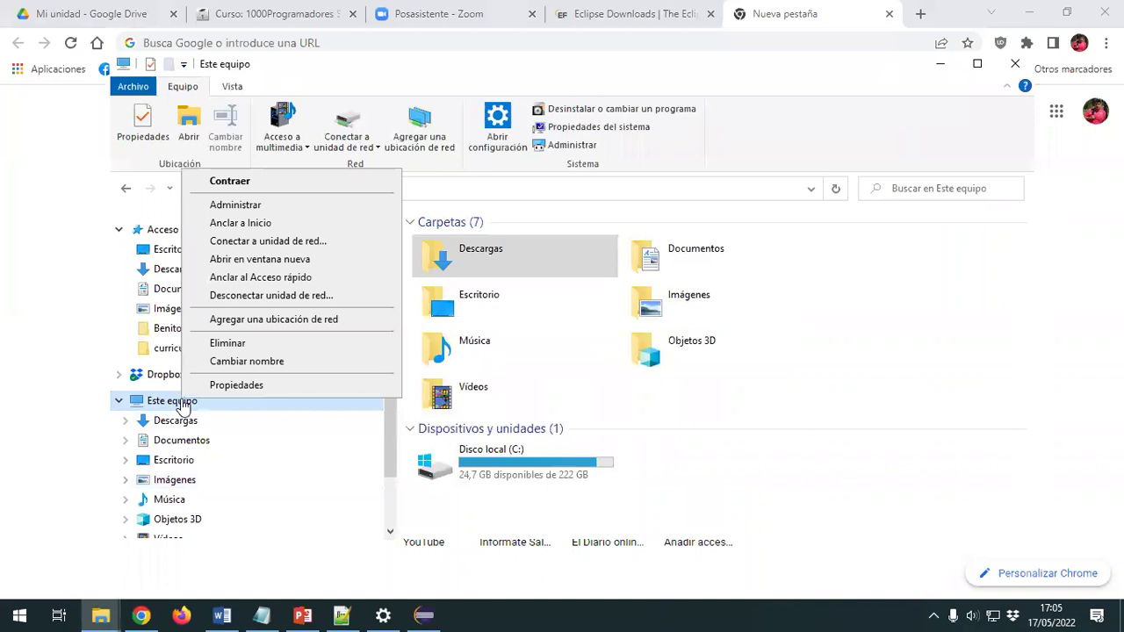
pyautogui.click(235, 385)
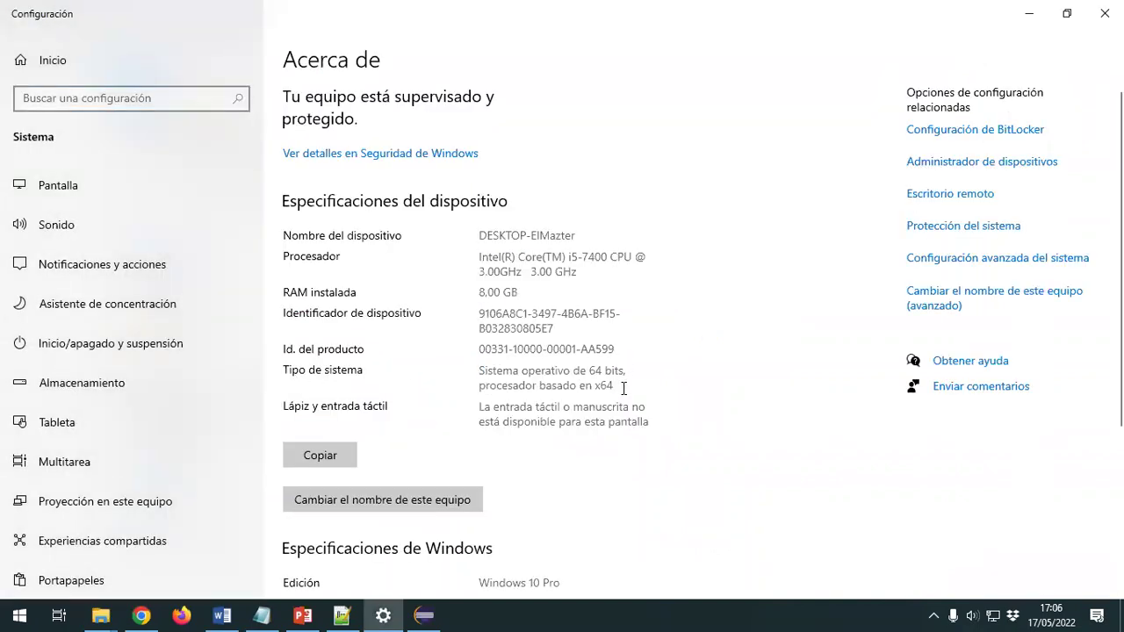
pyautogui.moveTo(623, 388); pyautogui.dragTo(436, 361)
pyautogui.click(459, 373)
pyautogui.click(1104, 13)
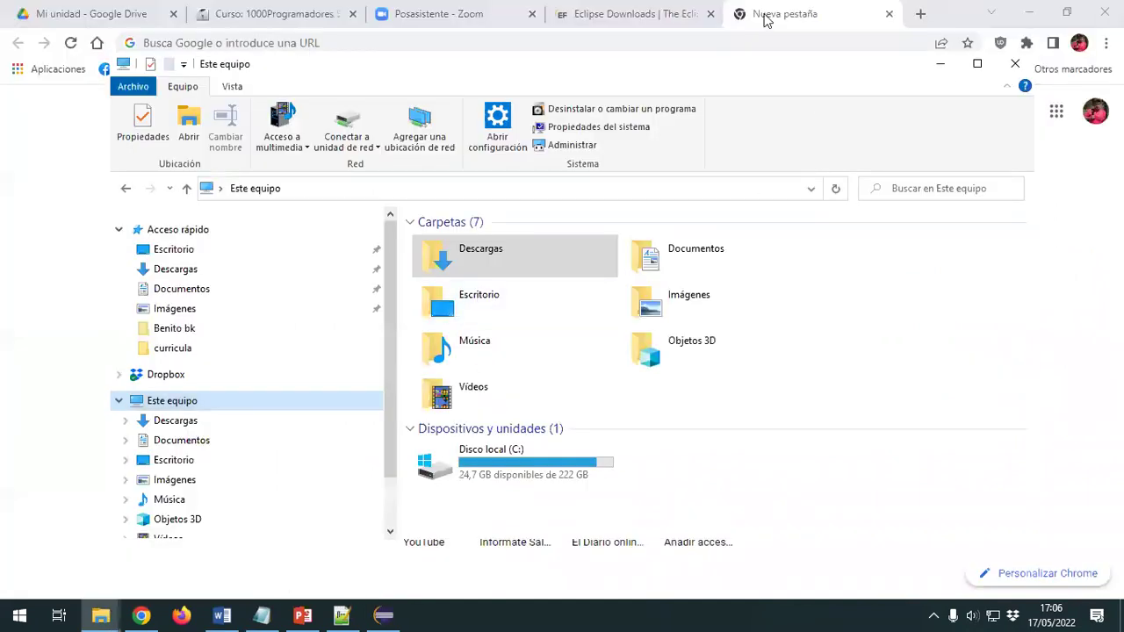
# Step: Close the Este equipo window and search Google for "eclipse 32 bits"
pyautogui.hotkey('alt', 'F4')
pyautogui.click(439, 353)
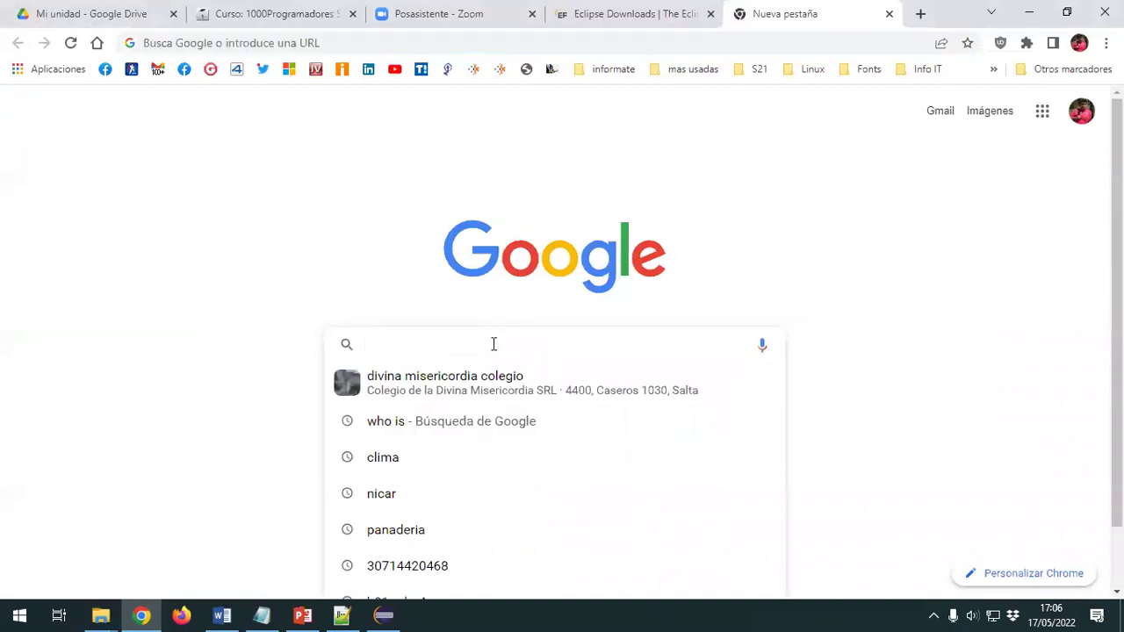
pyautogui.write('eclipse')
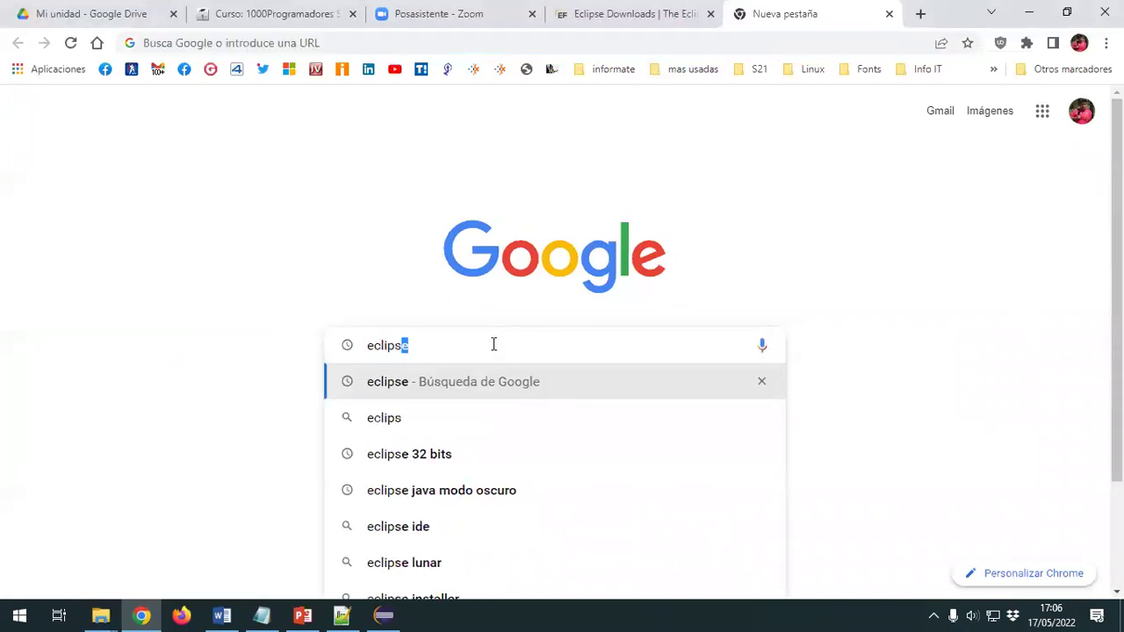
pyautogui.press('Down')
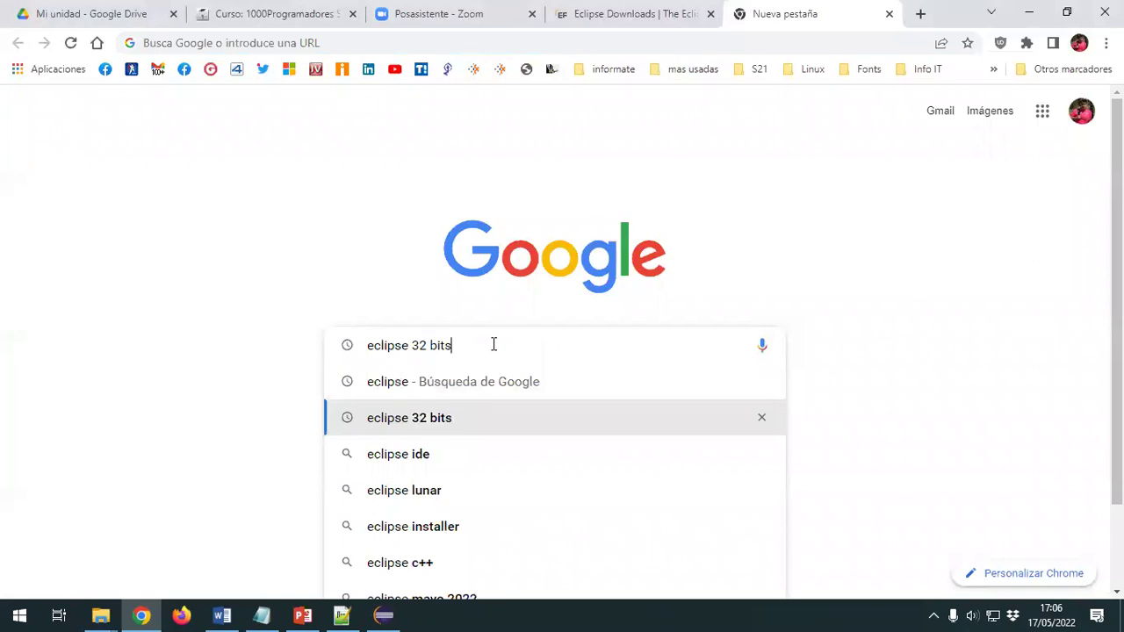
pyautogui.press('Return')
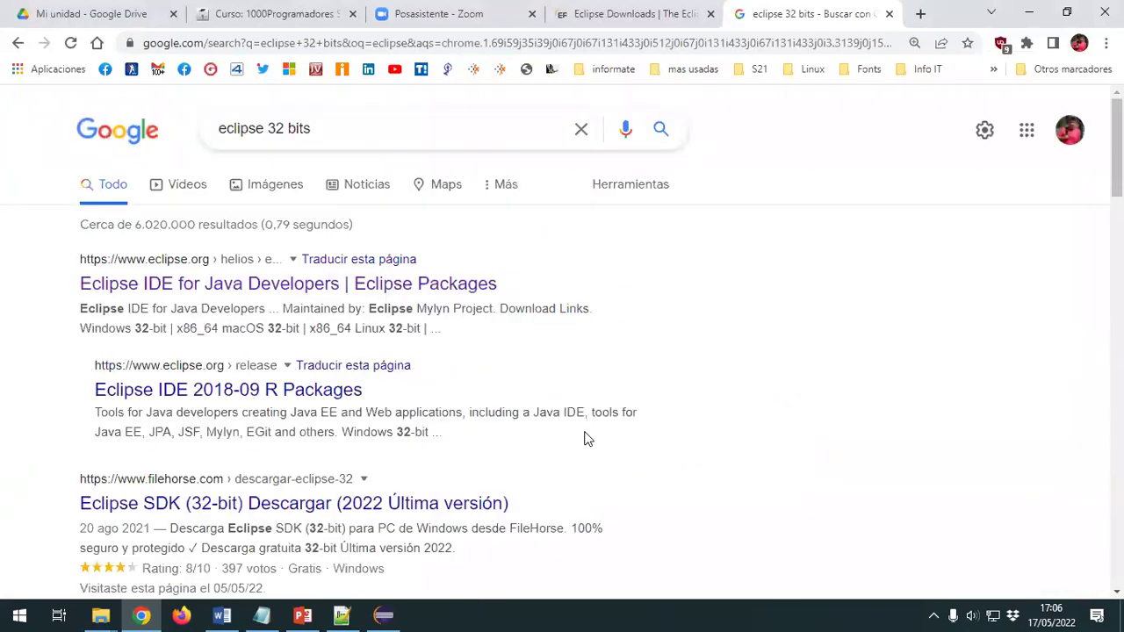
# Step: Look through the search results and open FileHorse's Eclipse SDK (32-bit) download page in a new browser tab
pyautogui.scroll(-12, 634, 414)
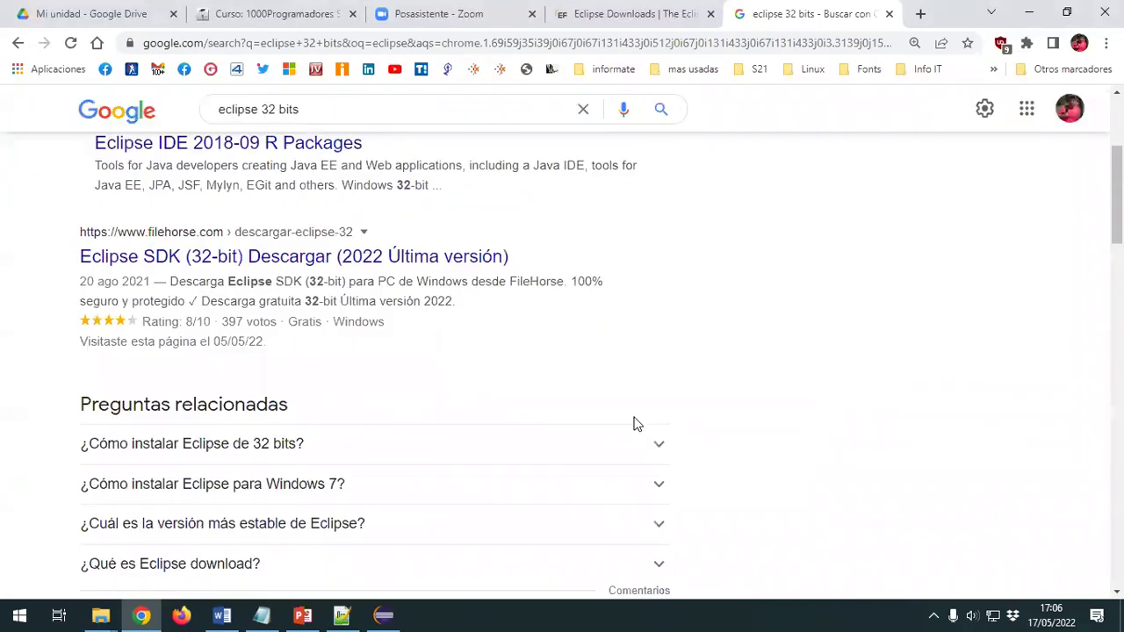
pyautogui.scroll(3, 634, 423)
pyautogui.scroll(-10, 635, 423)
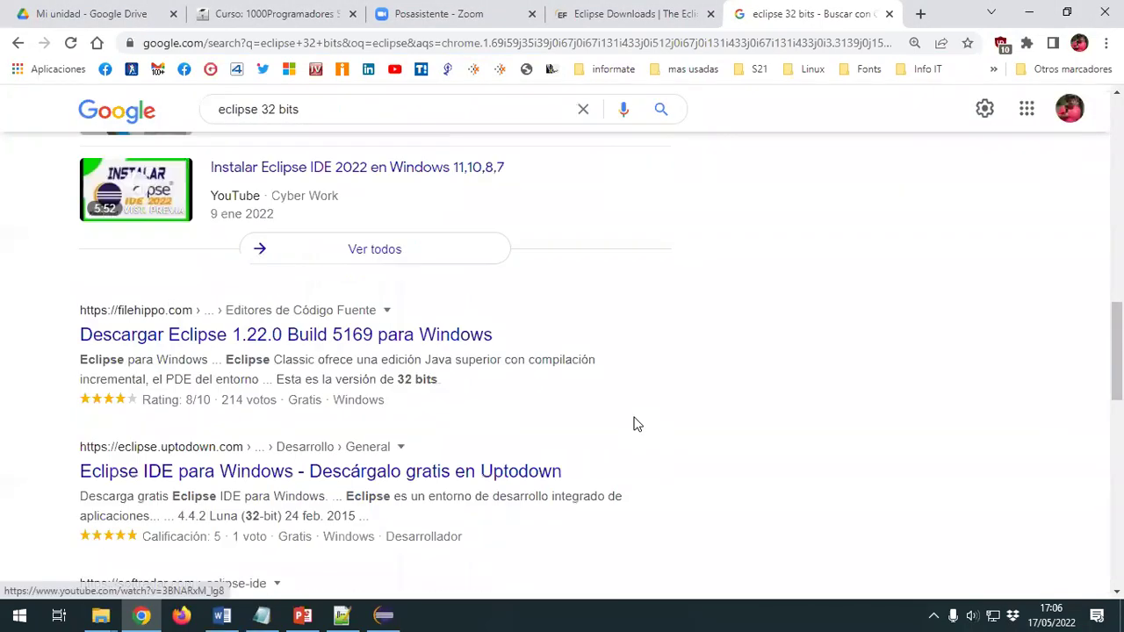
pyautogui.scroll(10, 635, 425)
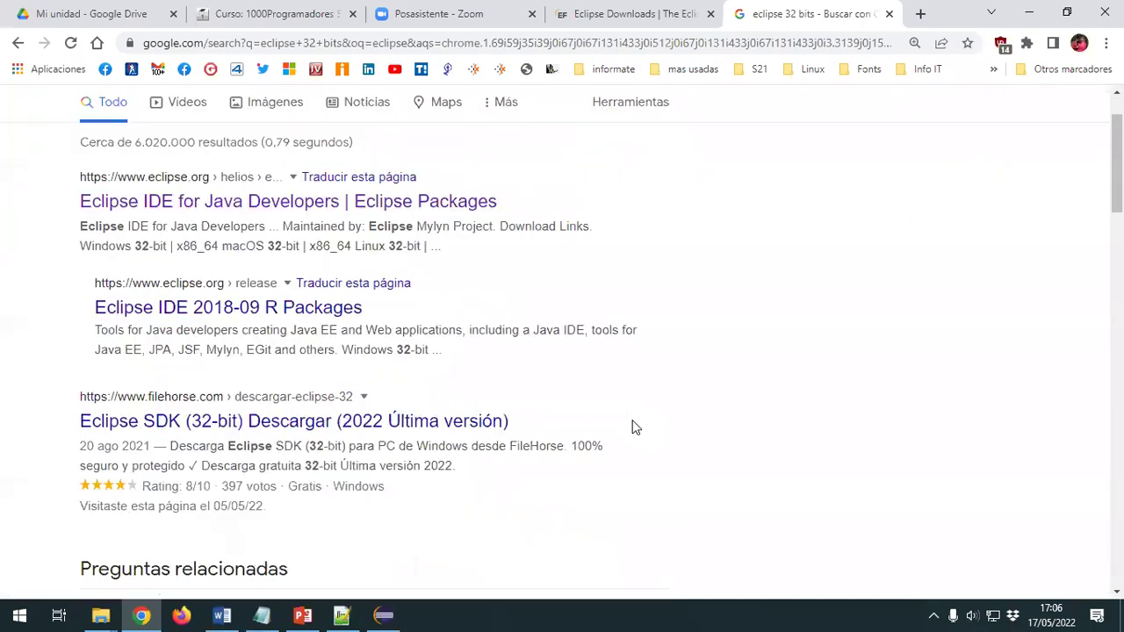
pyautogui.rightClick(216, 421)
pyautogui.click(276, 431)
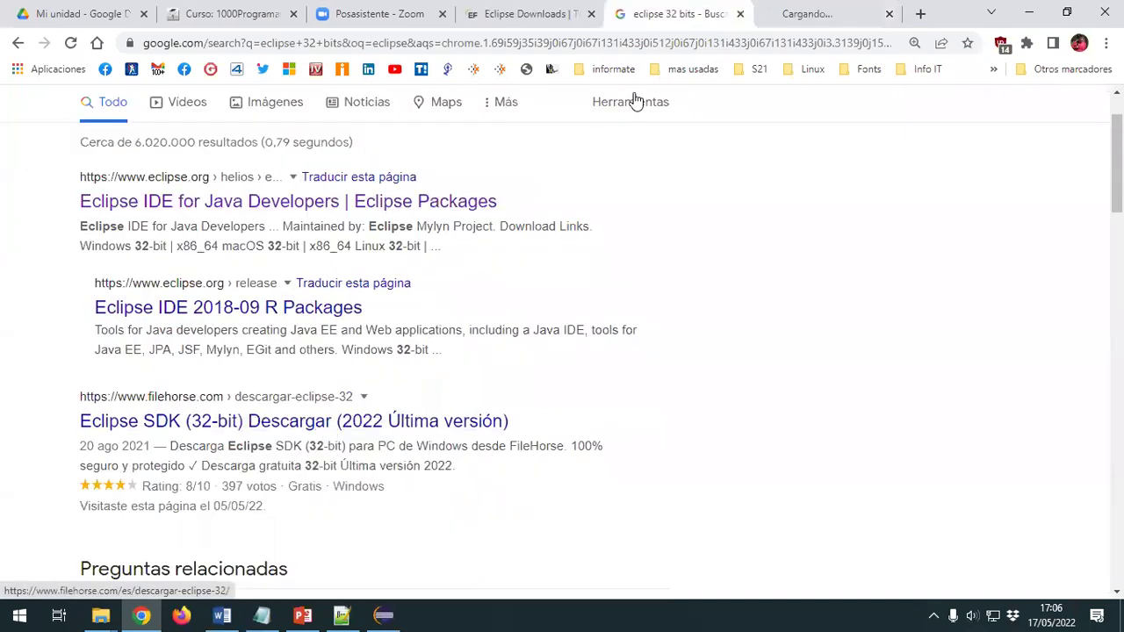
pyautogui.click(807, 12)
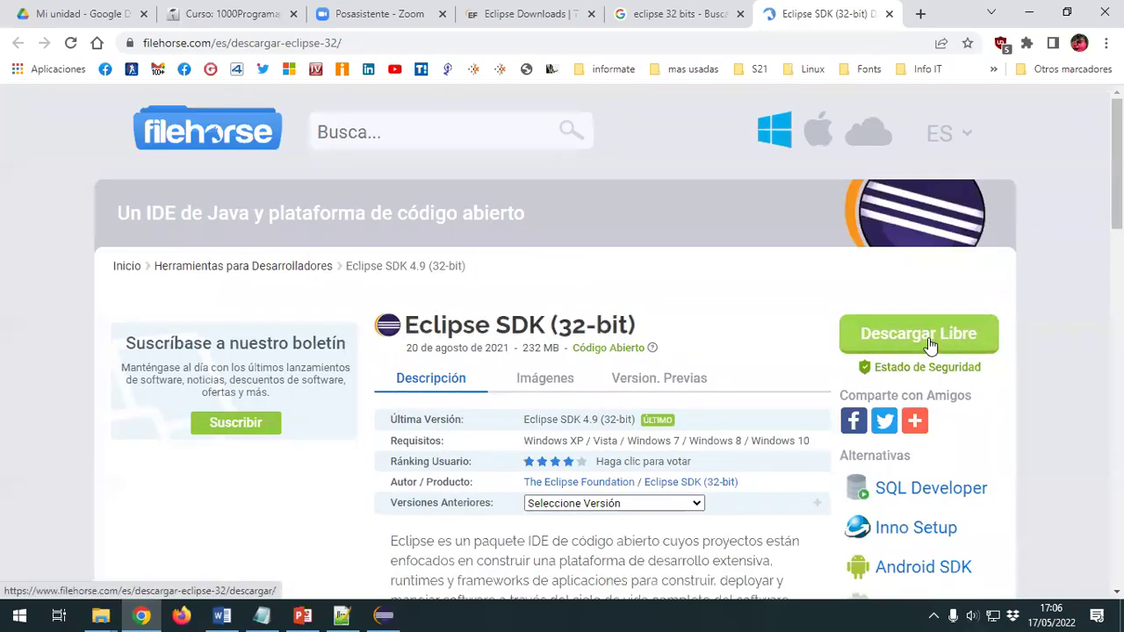
# Step: Examine the FileHorse page and its list of previous Eclipse SDK versions without choosing one
pyautogui.scroll(-3, 786, 440)
pyautogui.scroll(1, 786, 441)
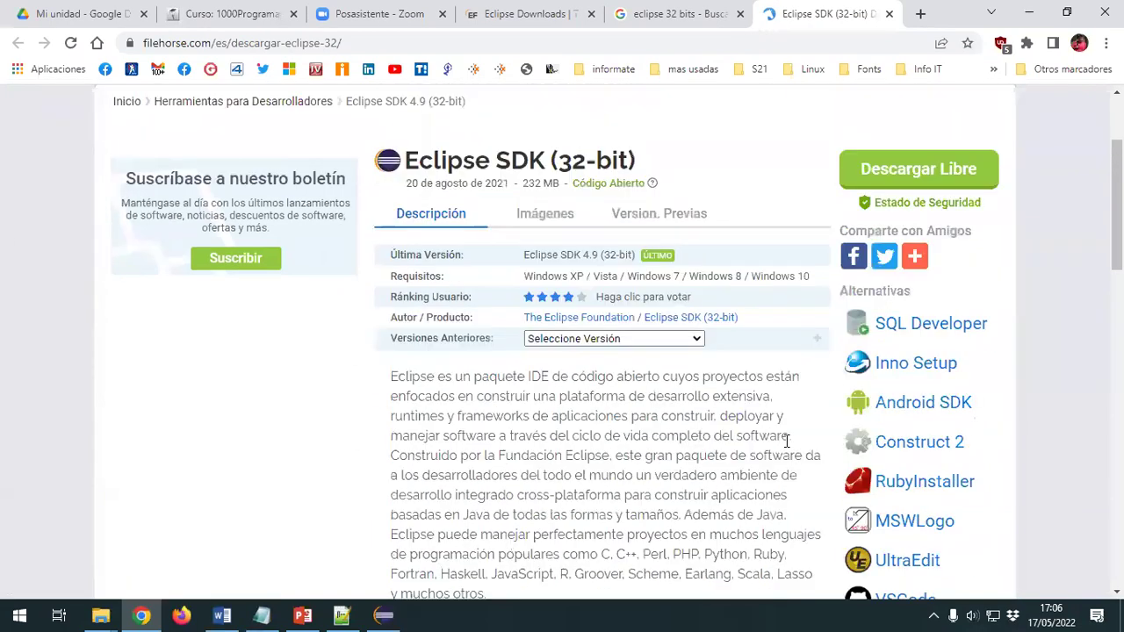
pyautogui.click(693, 340)
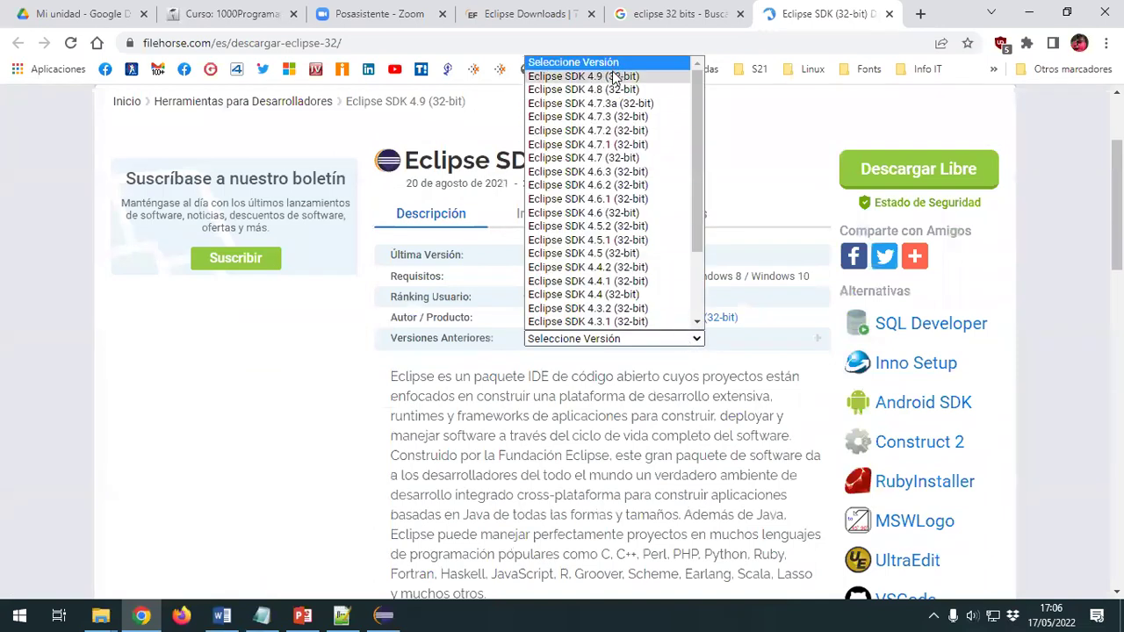
pyautogui.click(760, 326)
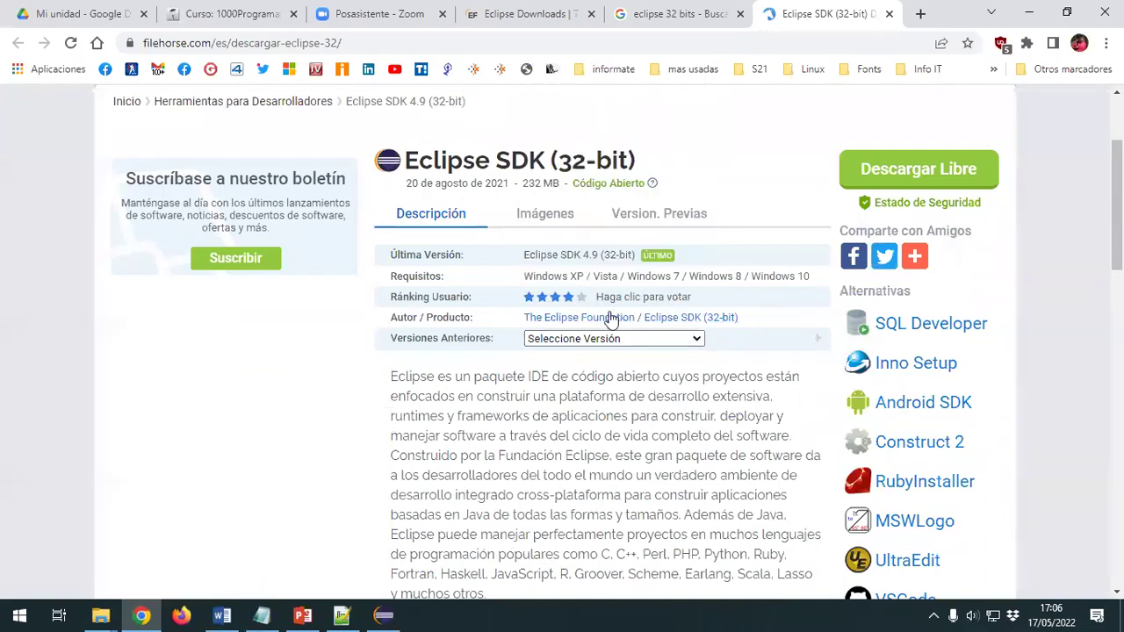
# Step: Download Eclipse SDK 4.9 (32-bit) and show the file in its download folder while it is still downloading
pyautogui.click(918, 168)
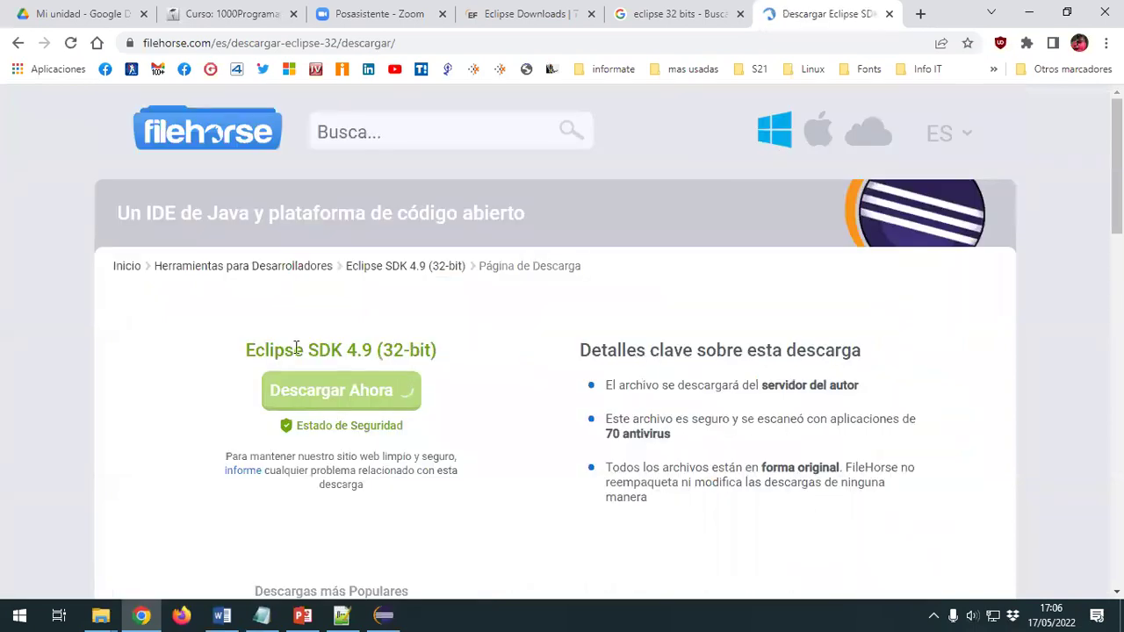
pyautogui.click(353, 395)
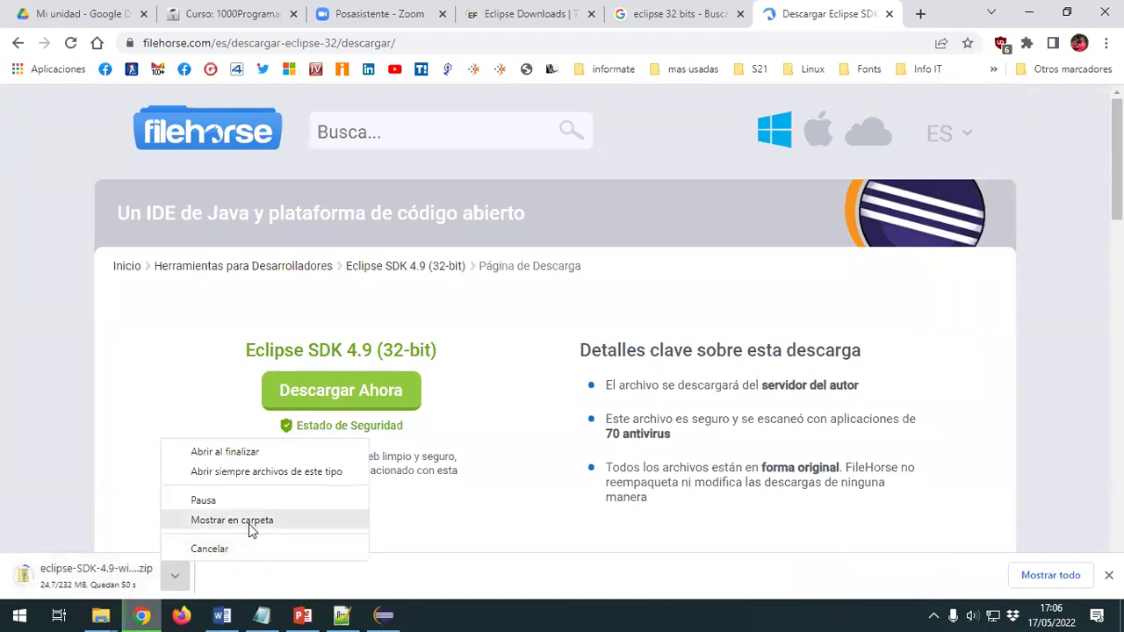
pyautogui.click(249, 522)
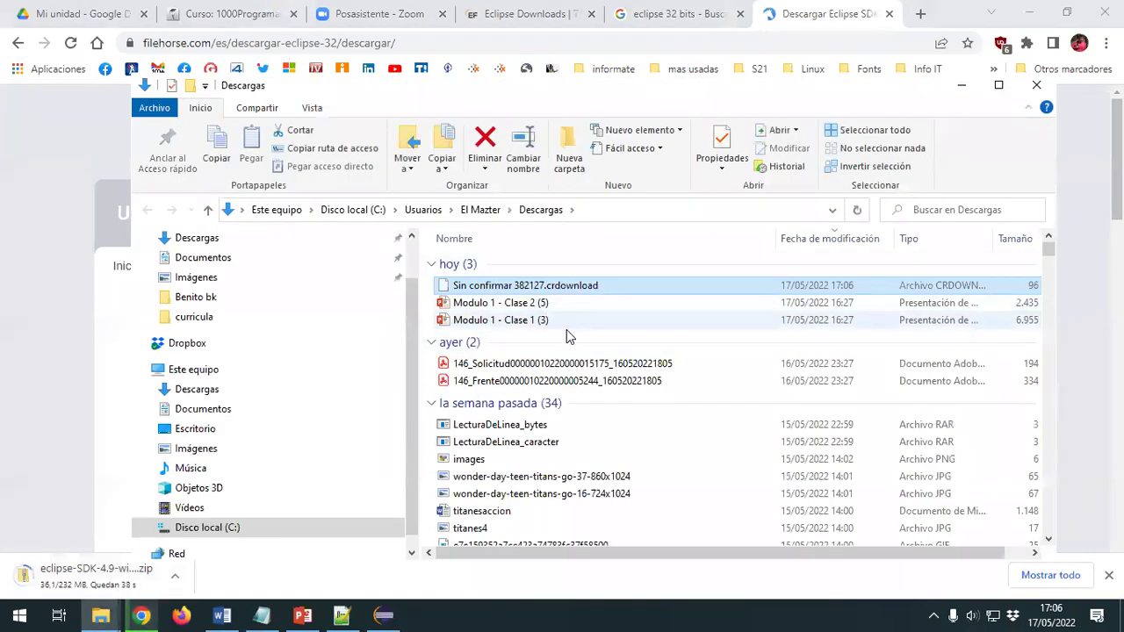
pyautogui.click(564, 302)
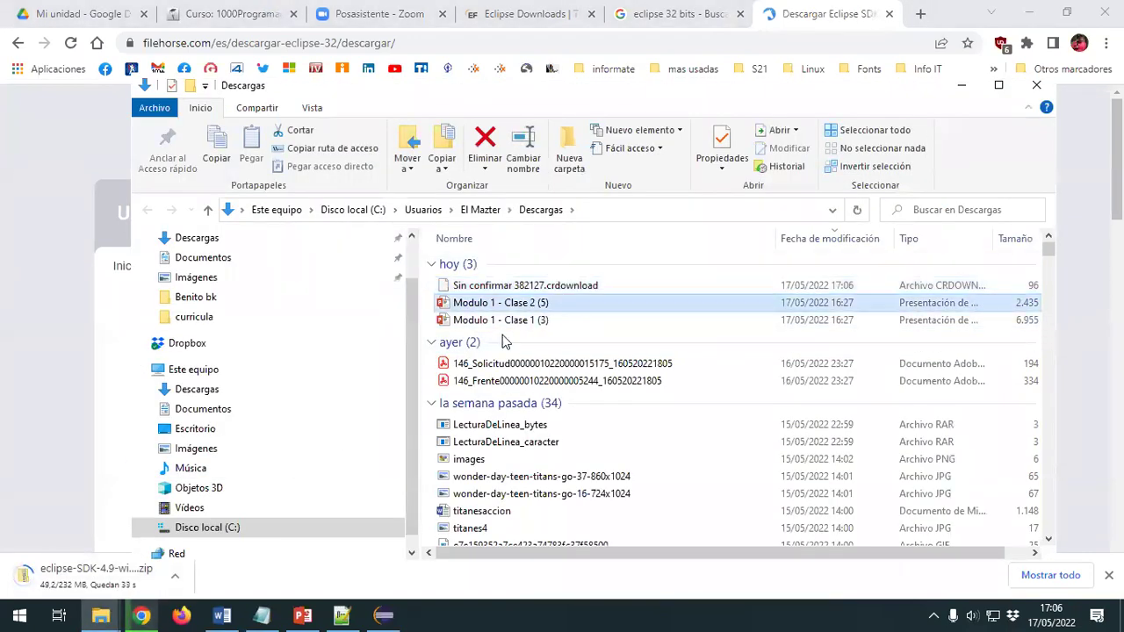
pyautogui.click(53, 457)
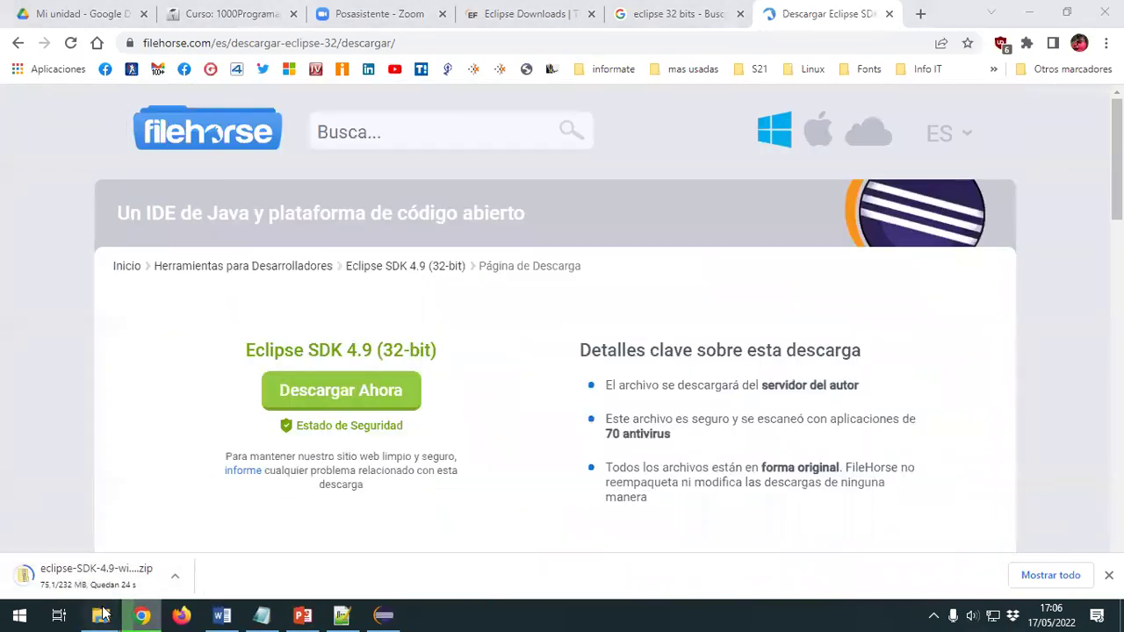
# Step: Bring back the Descargas folder, refresh it, and point out the partially downloaded file
pyautogui.moveTo(100, 615)
pyautogui.click(439, 535)
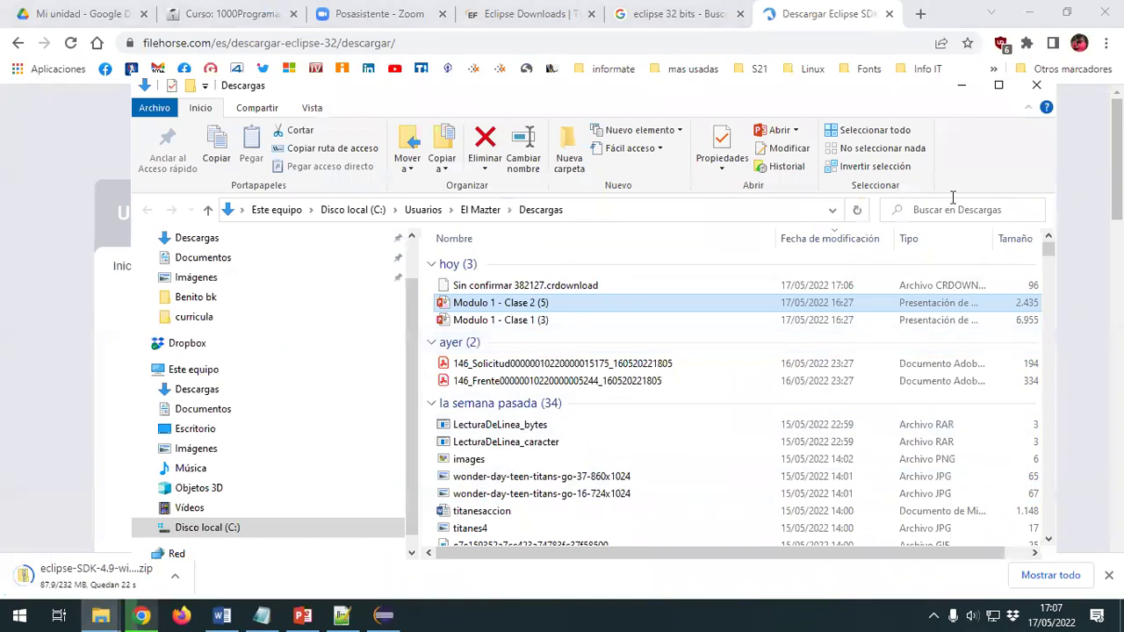
pyautogui.click(855, 209)
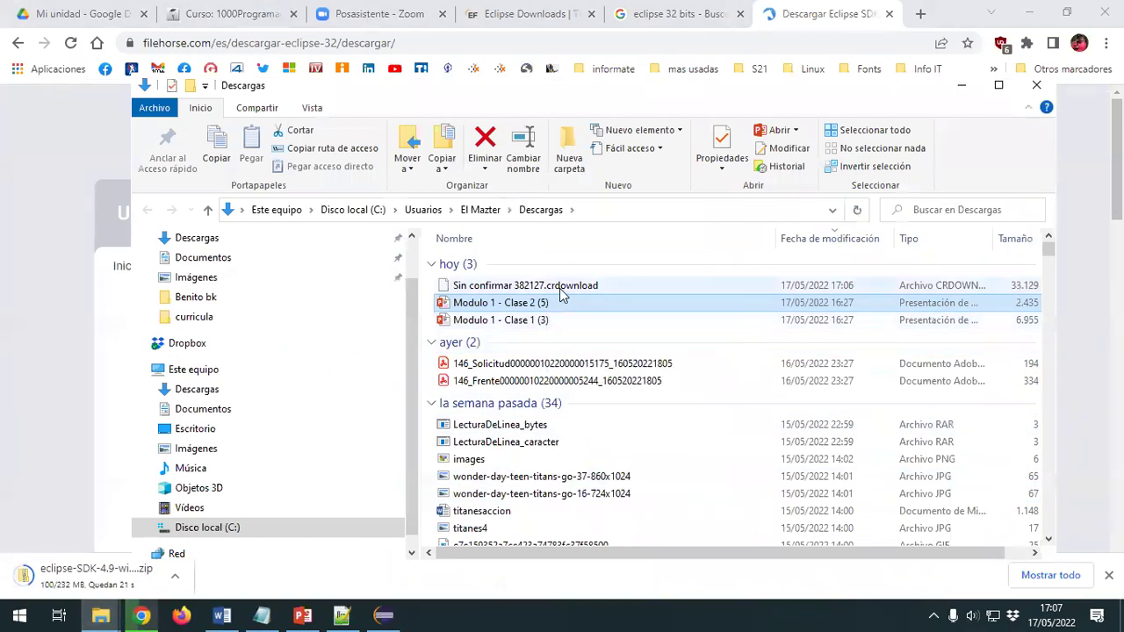
pyautogui.moveTo(560, 294)
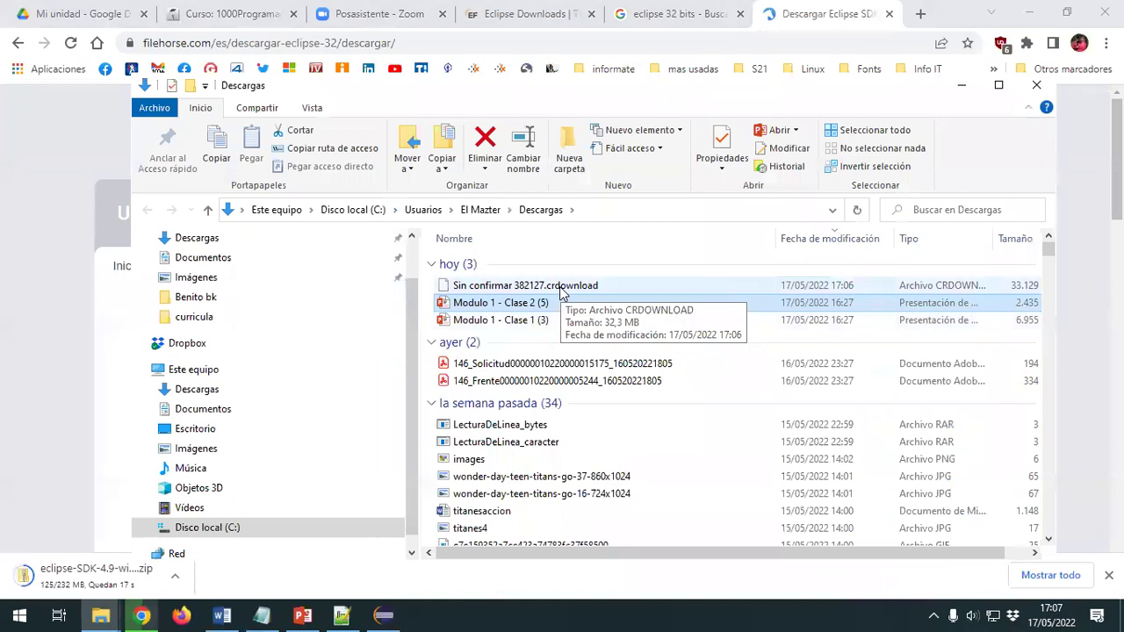
pyautogui.click(560, 289)
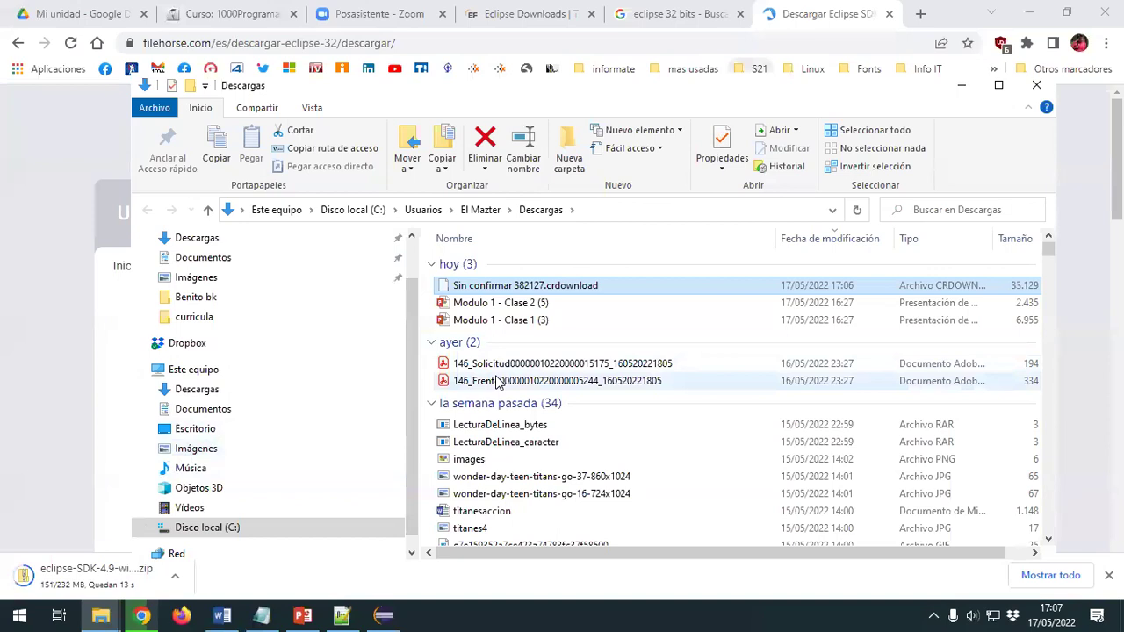
pyautogui.moveTo(535, 92); pyautogui.dragTo(528, 74)
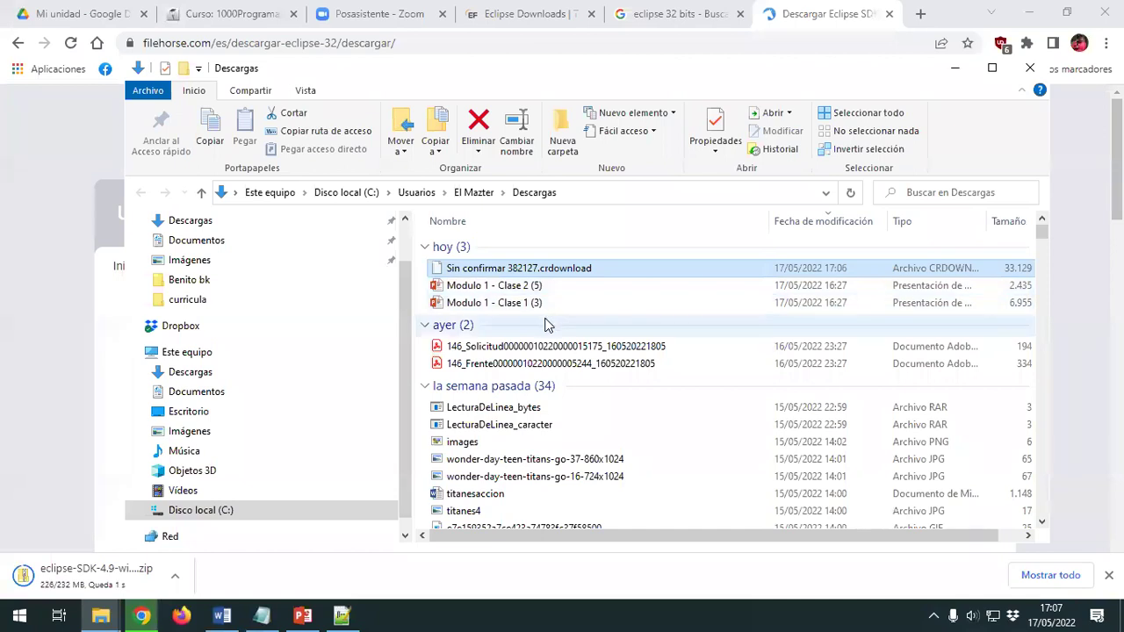
# Step: Show the completed eclipse-SDK-4.9-win32 archive in its folder and extract it with 7-Zip into a folder of the same name
pyautogui.click(252, 580)
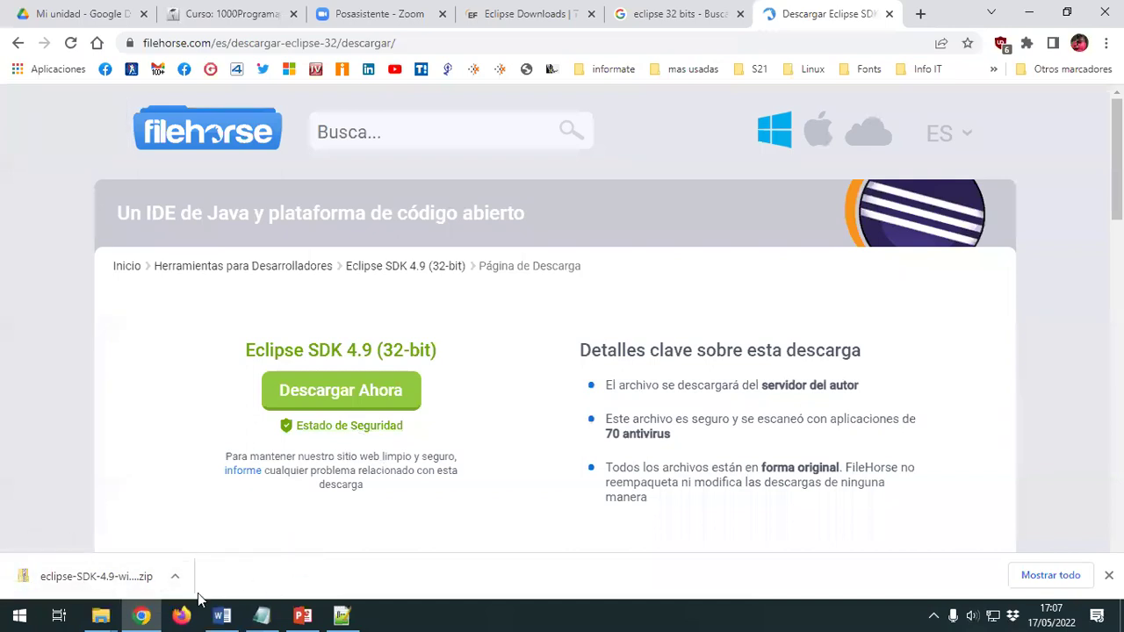
pyautogui.click(175, 577)
pyautogui.click(260, 519)
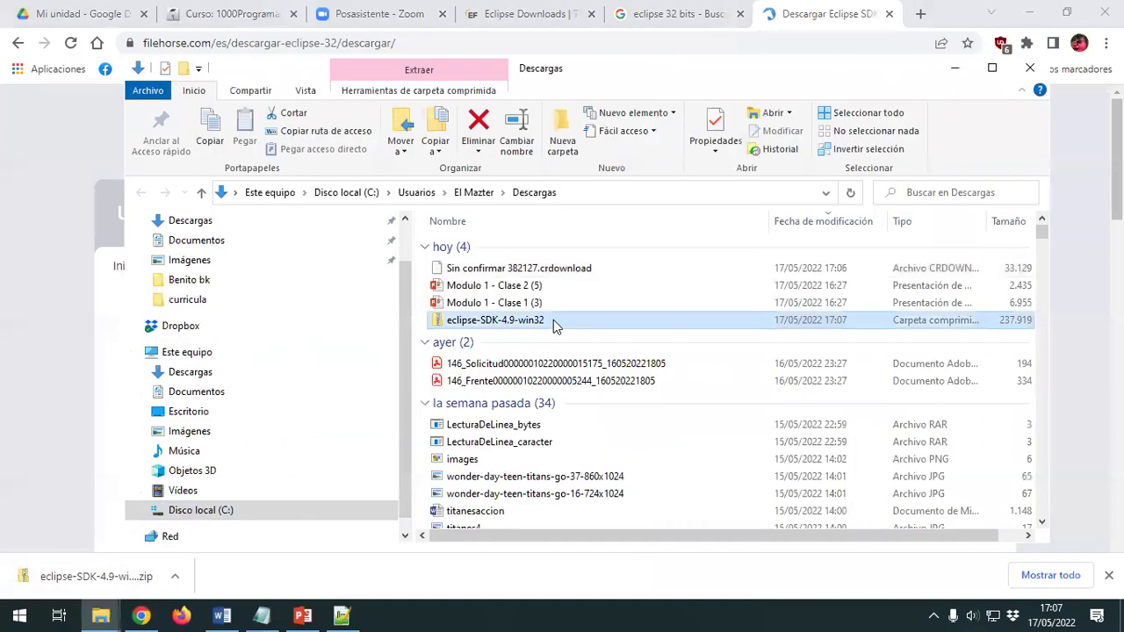
pyautogui.rightClick(553, 320)
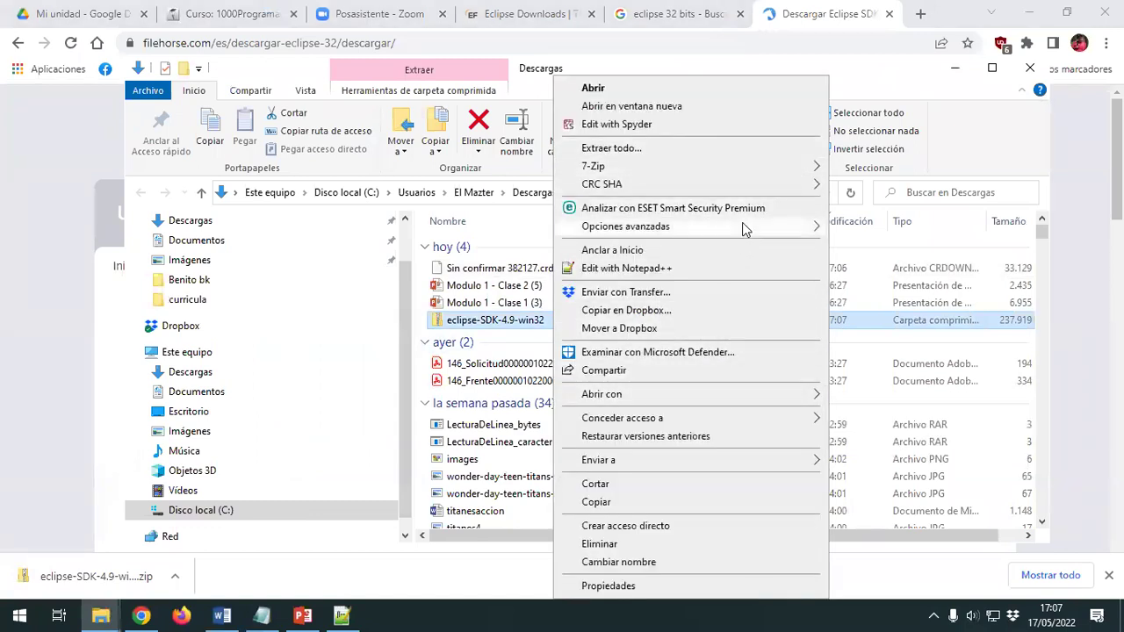
pyautogui.moveTo(736, 165)
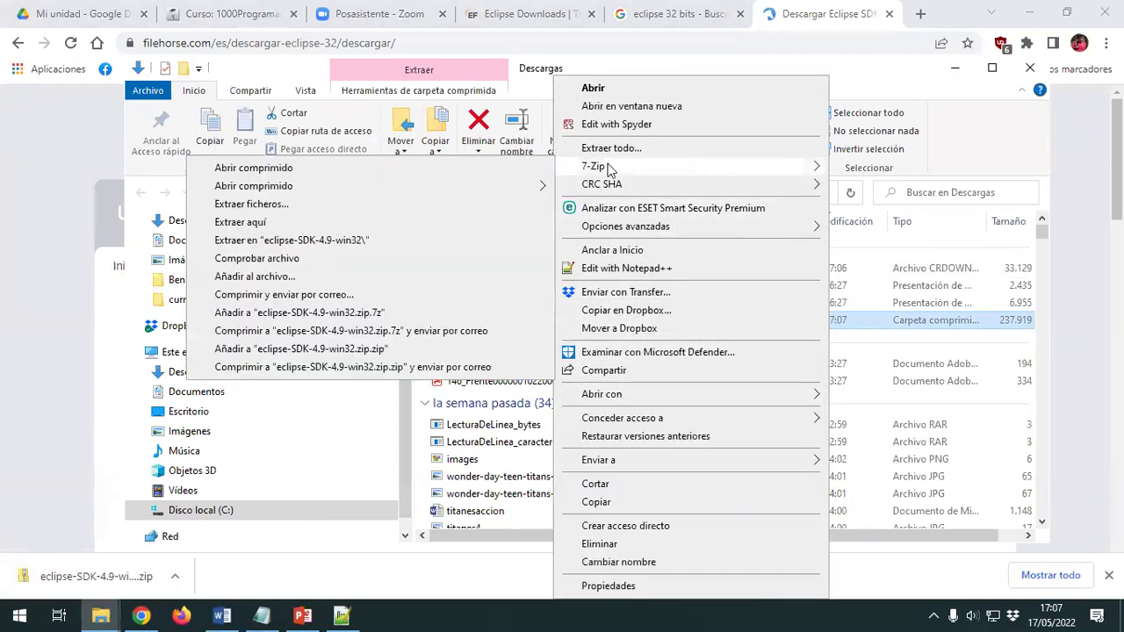
pyautogui.click(389, 239)
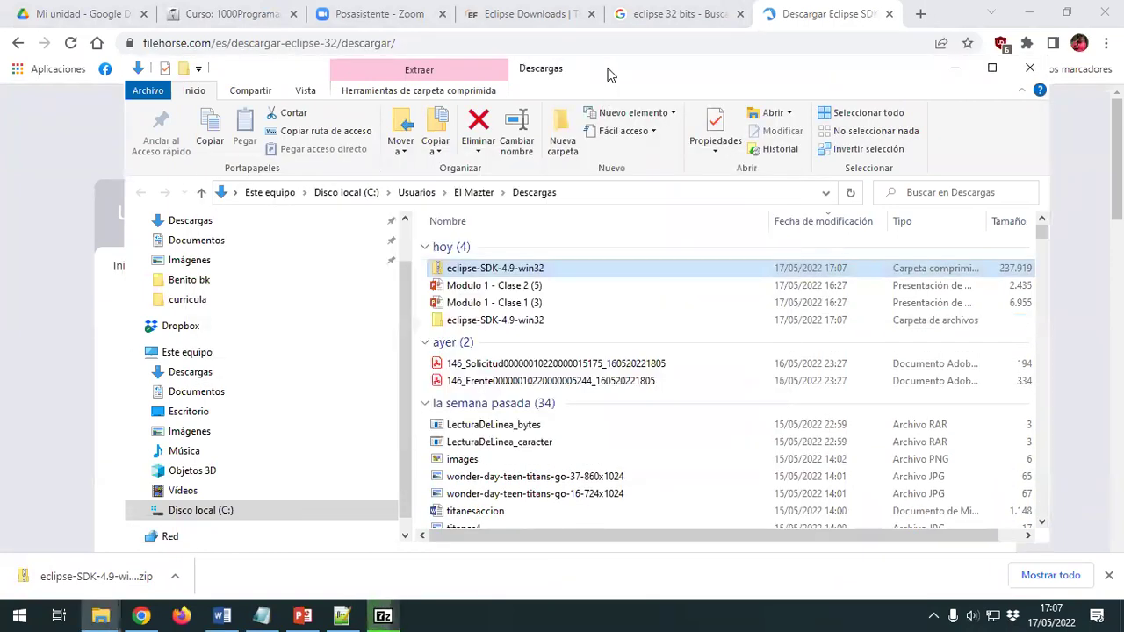
# Step: Open the eclipse folder inside the extracted eclipse-SDK-4.9-win32 folder
pyautogui.click(566, 320)
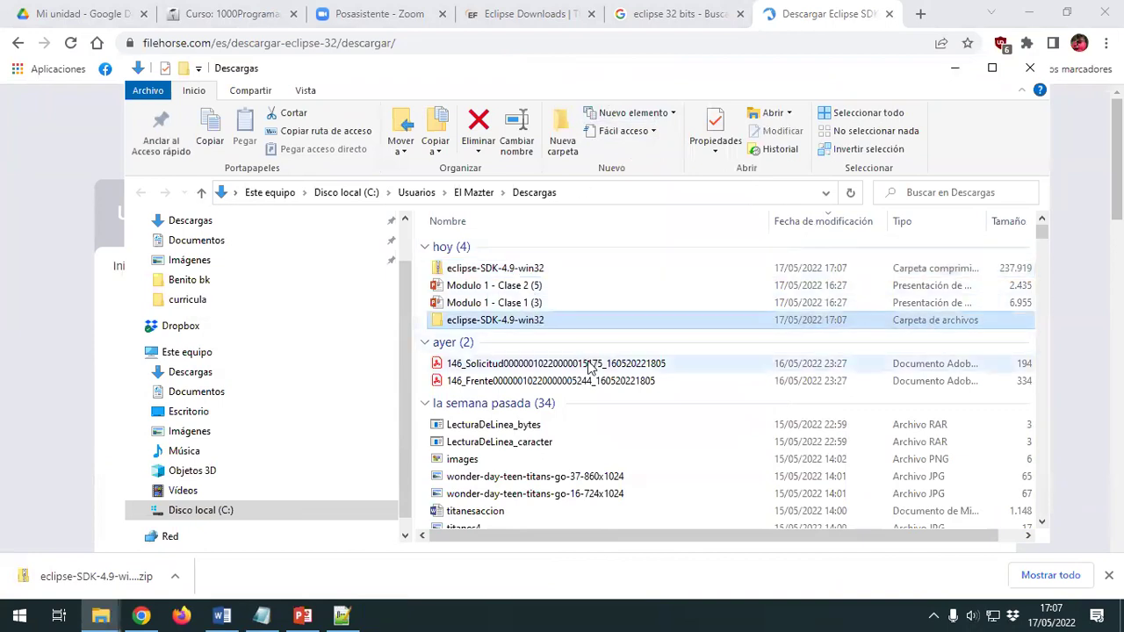
pyautogui.doubleClick(497, 321)
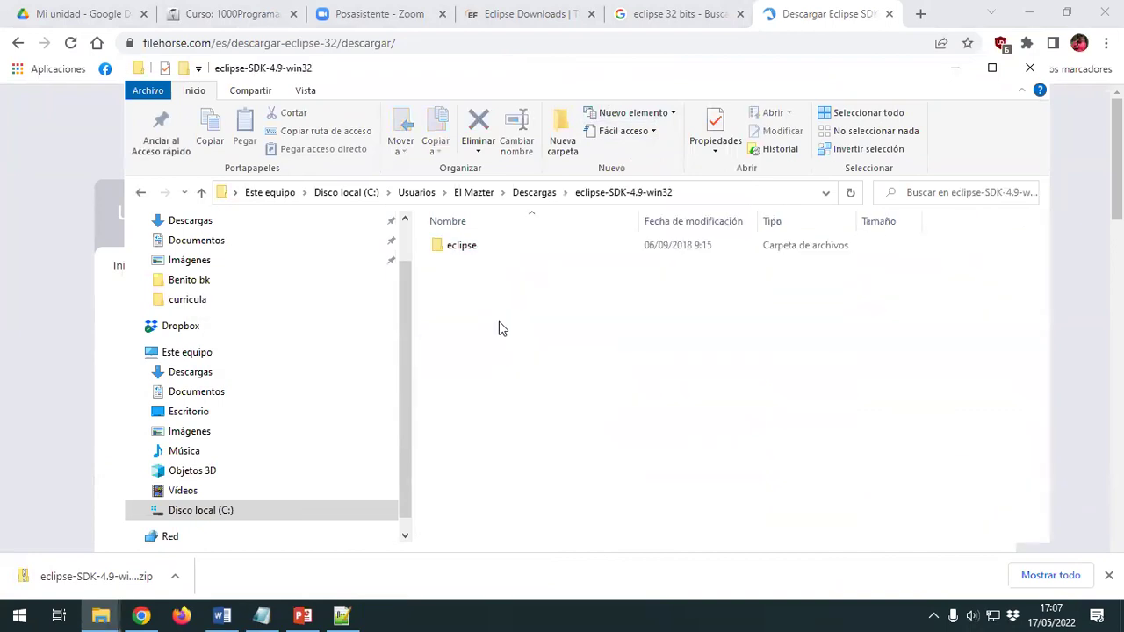
pyautogui.click(487, 248)
pyautogui.press('Return')
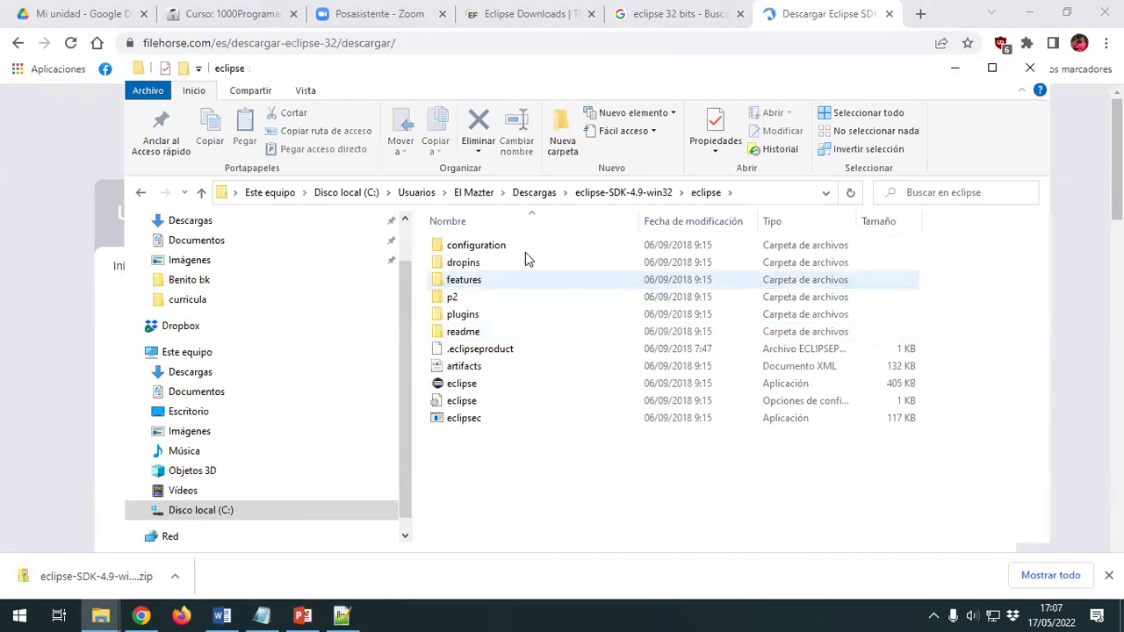
# Step: Try to launch the extracted eclipse application twice, dismissing the message dialog between attempts
pyautogui.doubleClick(481, 386)
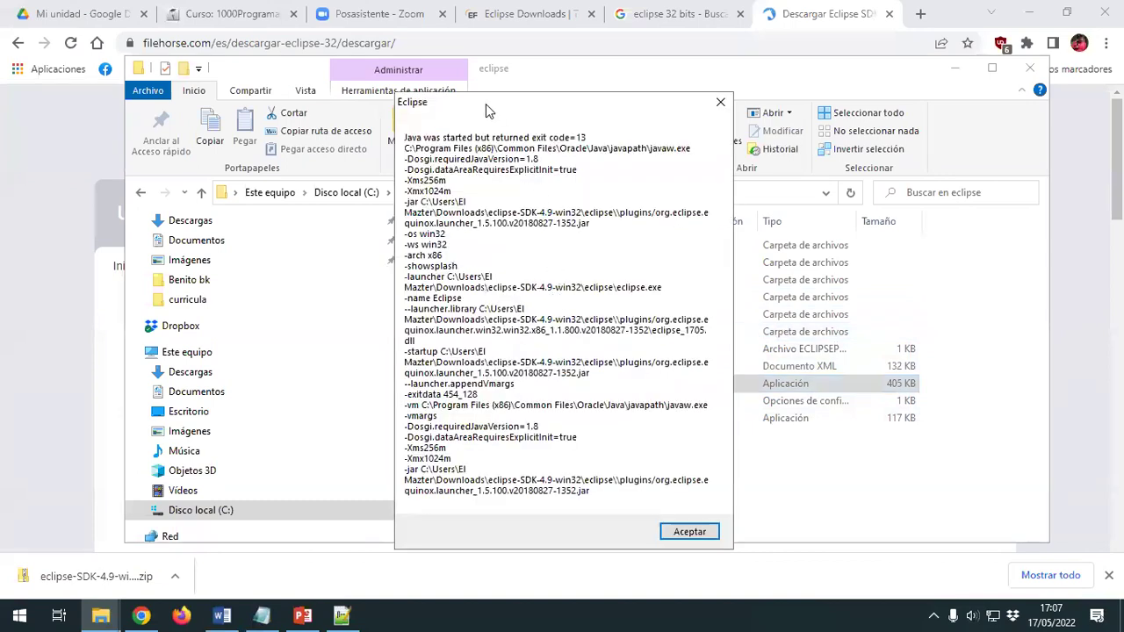
pyautogui.moveTo(489, 110); pyautogui.dragTo(423, 91)
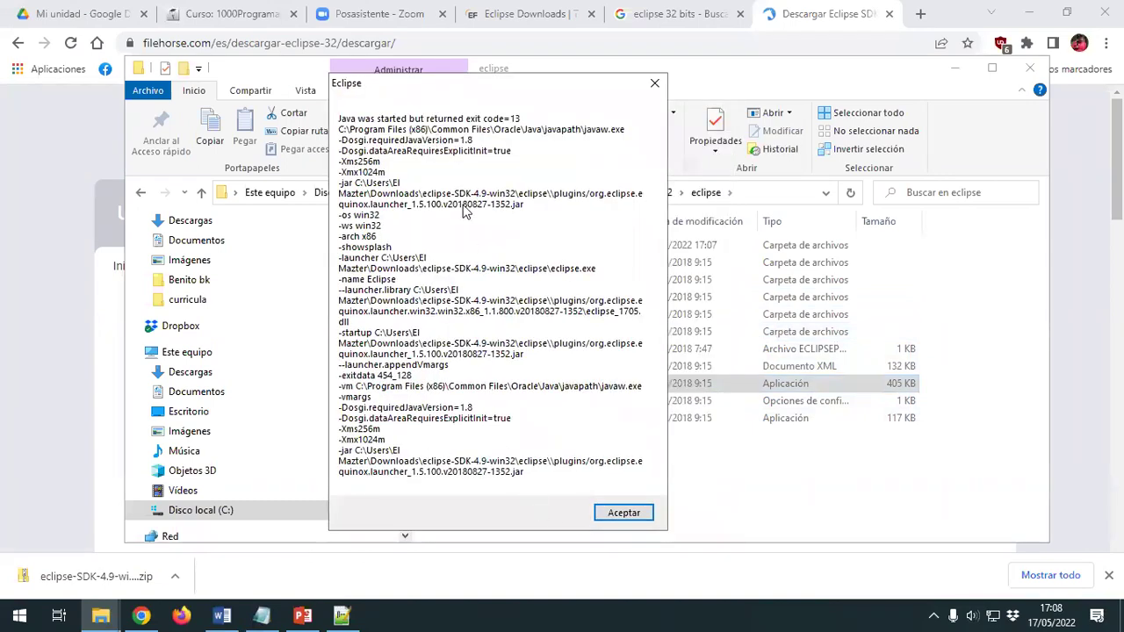
pyautogui.click(624, 512)
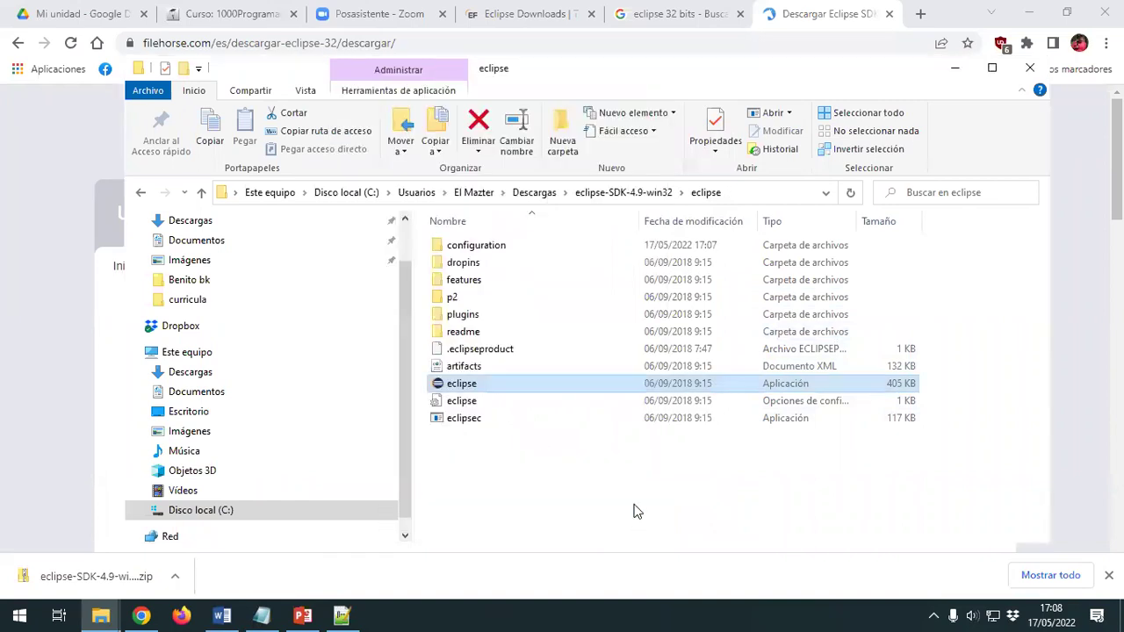
pyautogui.click(525, 459)
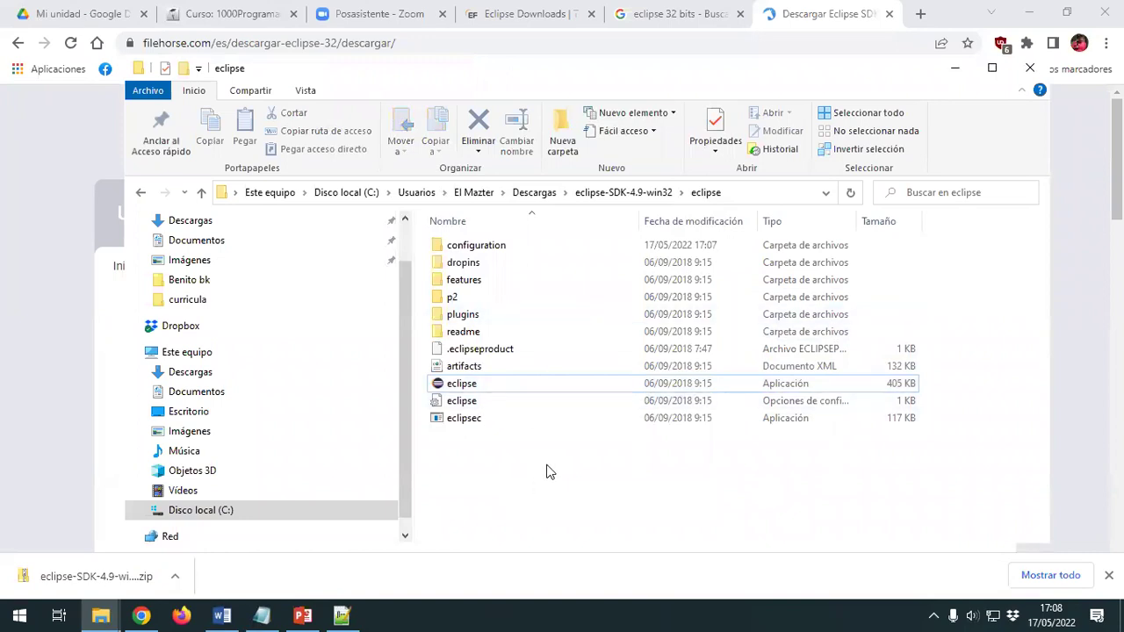
pyautogui.doubleClick(479, 385)
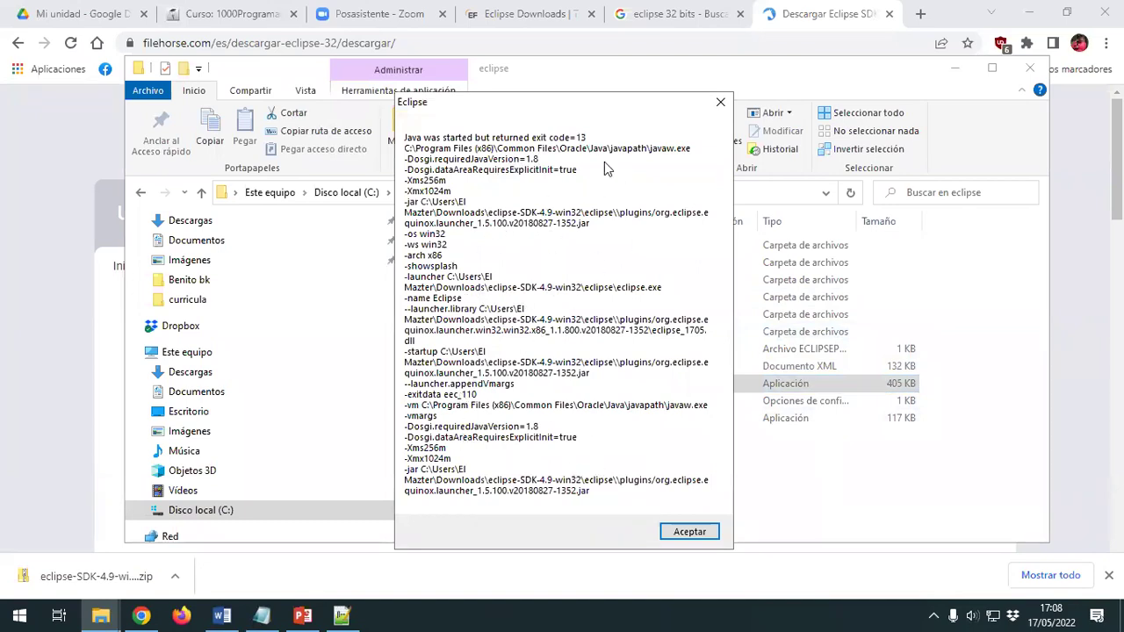
# Step: Dismiss the Eclipse message dialog, close the eclipse folder window, and start the installed Eclipse IDE 2021-12 from the desktop
pyautogui.click(719, 104)
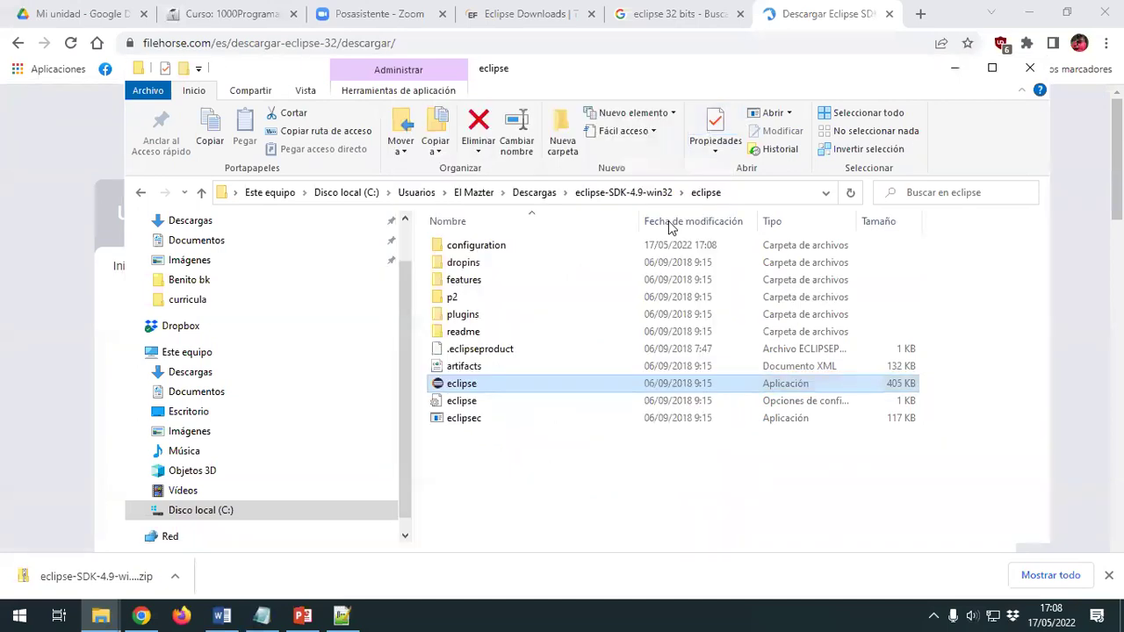
pyautogui.click(1028, 68)
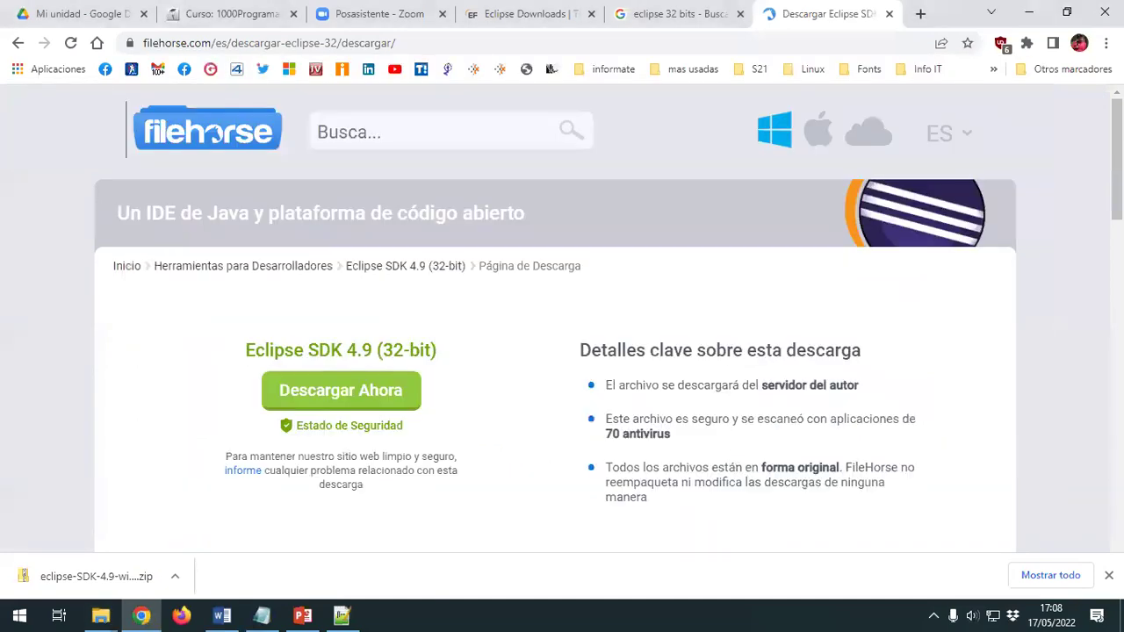
pyautogui.click(1121, 614)
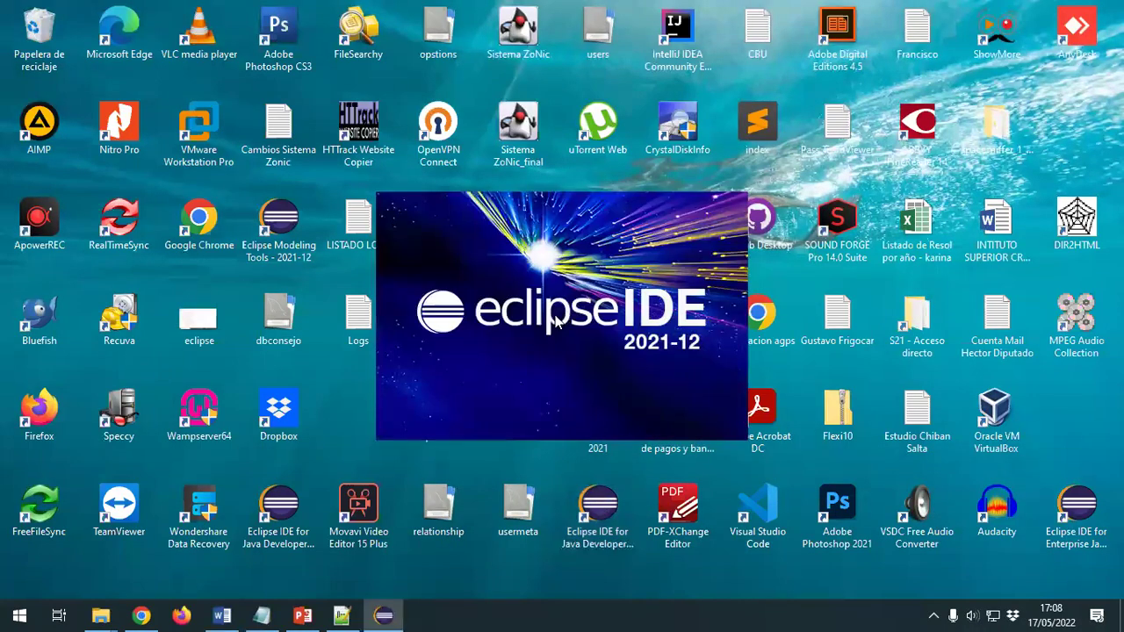
pyautogui.click(686, 351)
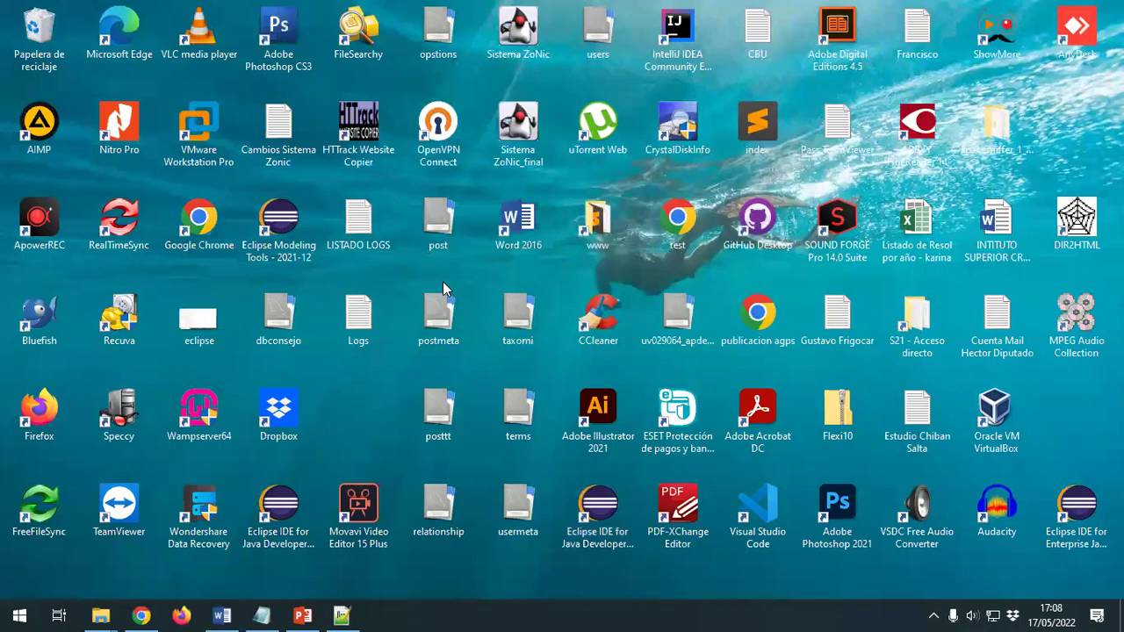
# Step: Return to Chrome, close the FileHorse download page, and search Google for "jre" in place of "eclipse 32 bits"
pyautogui.click(140, 615)
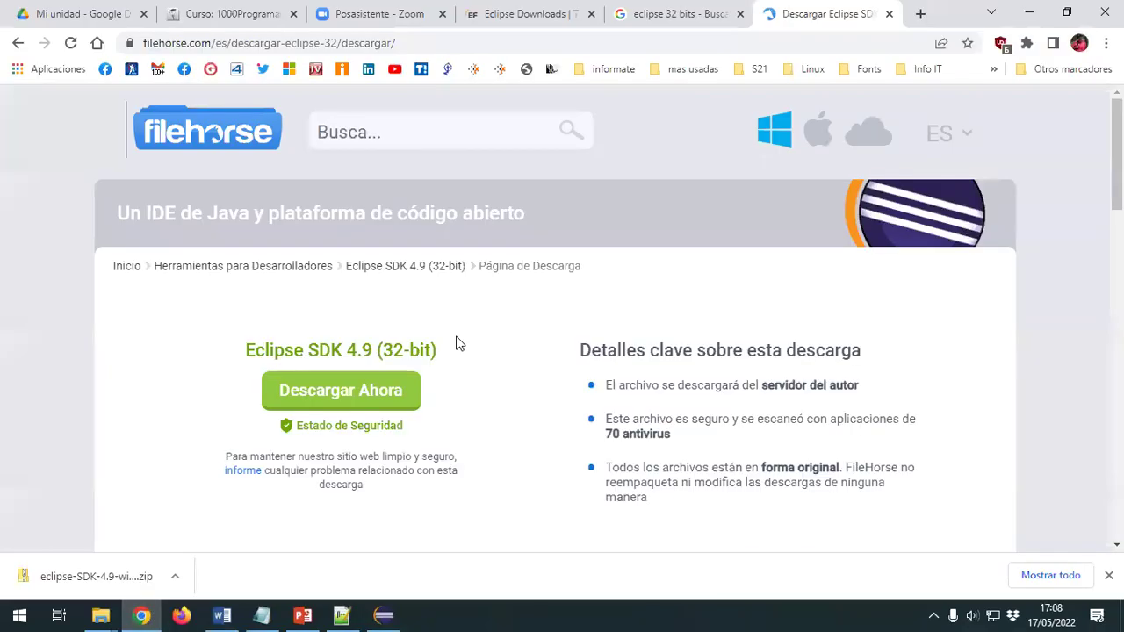
pyautogui.click(888, 14)
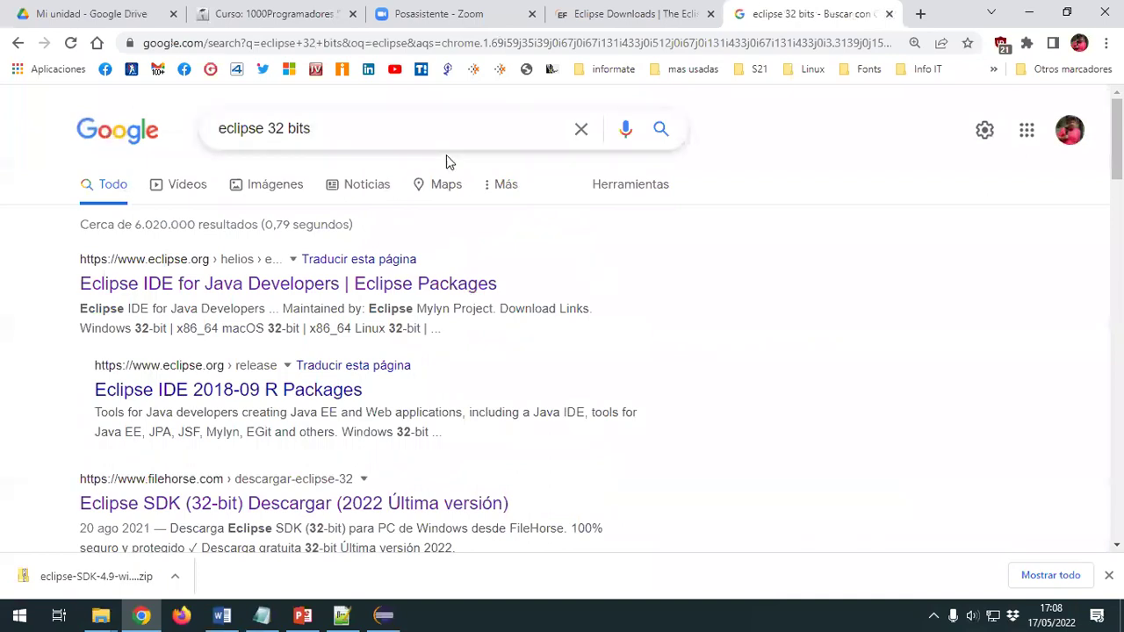
pyautogui.moveTo(469, 132); pyautogui.dragTo(186, 134)
pyautogui.press('BackSpace')
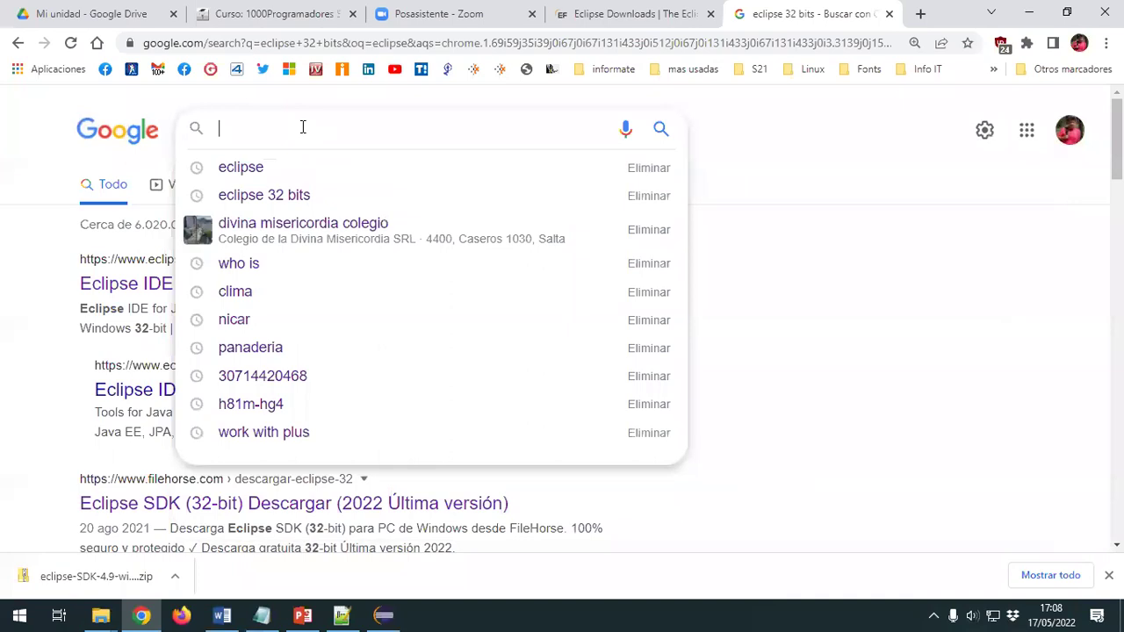
pyautogui.write('jre')
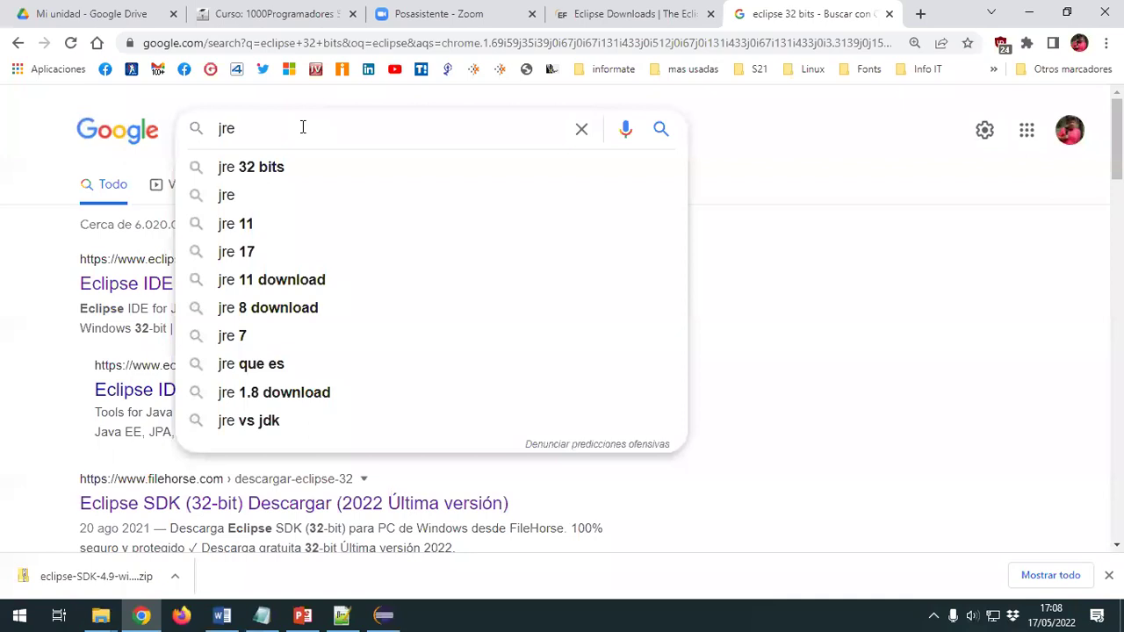
pyautogui.press('Return')
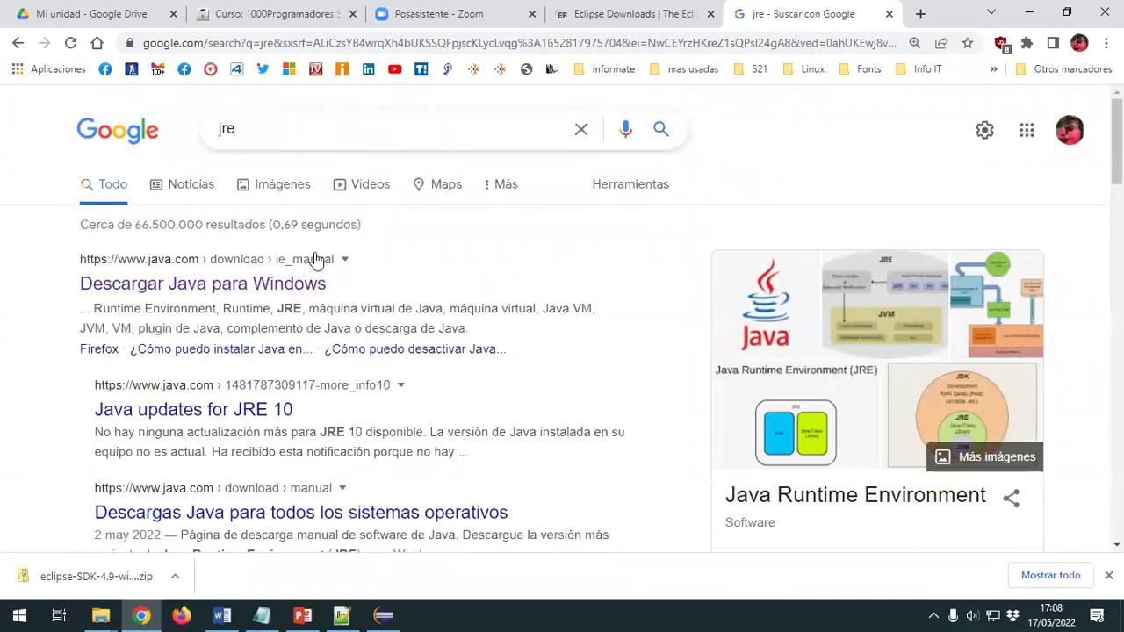
# Step: Open the "Descargar Java para Windows" result from java.com
pyautogui.click(275, 132)
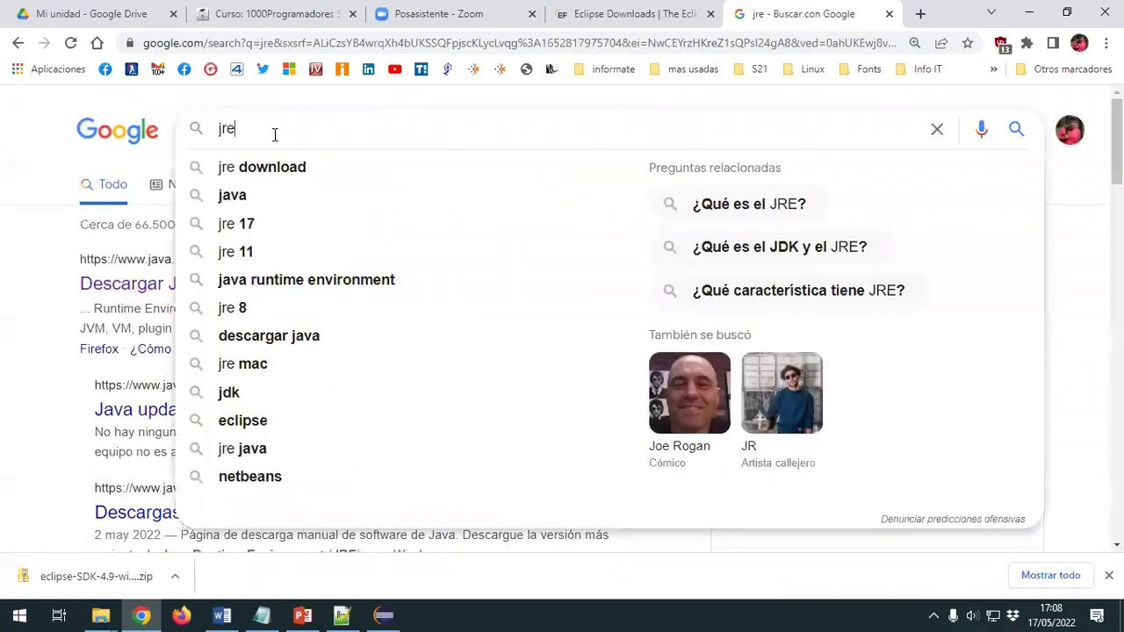
pyautogui.click(23, 251)
pyautogui.click(194, 284)
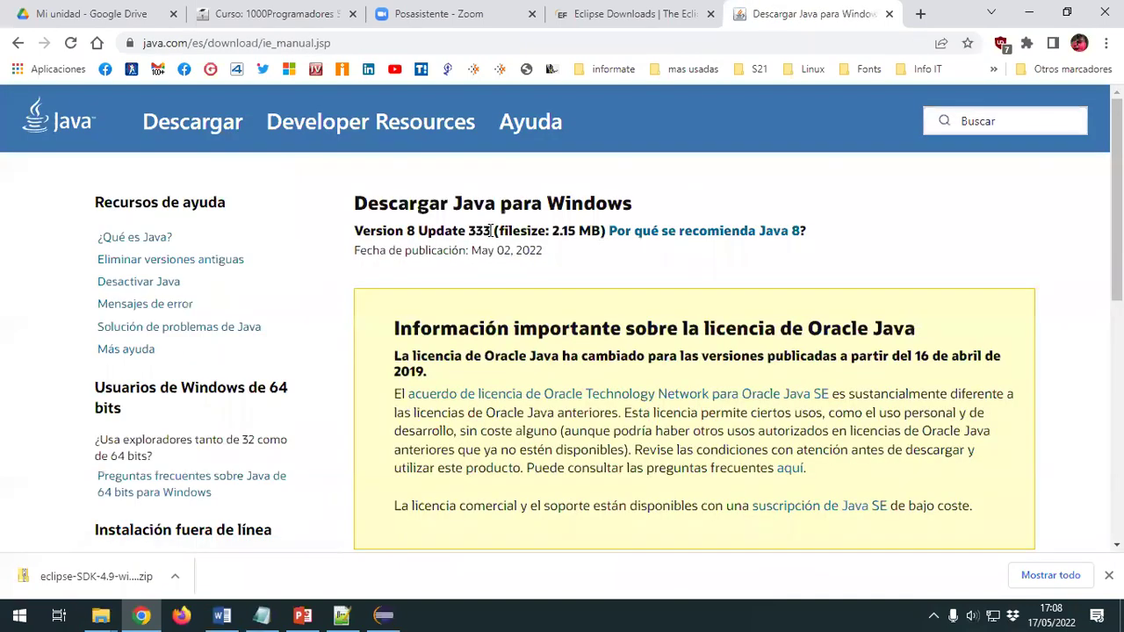
# Step: Download the Java installer for Windows and try to run JavaSetup8u333.exe
pyautogui.scroll(-2, 610, 380)
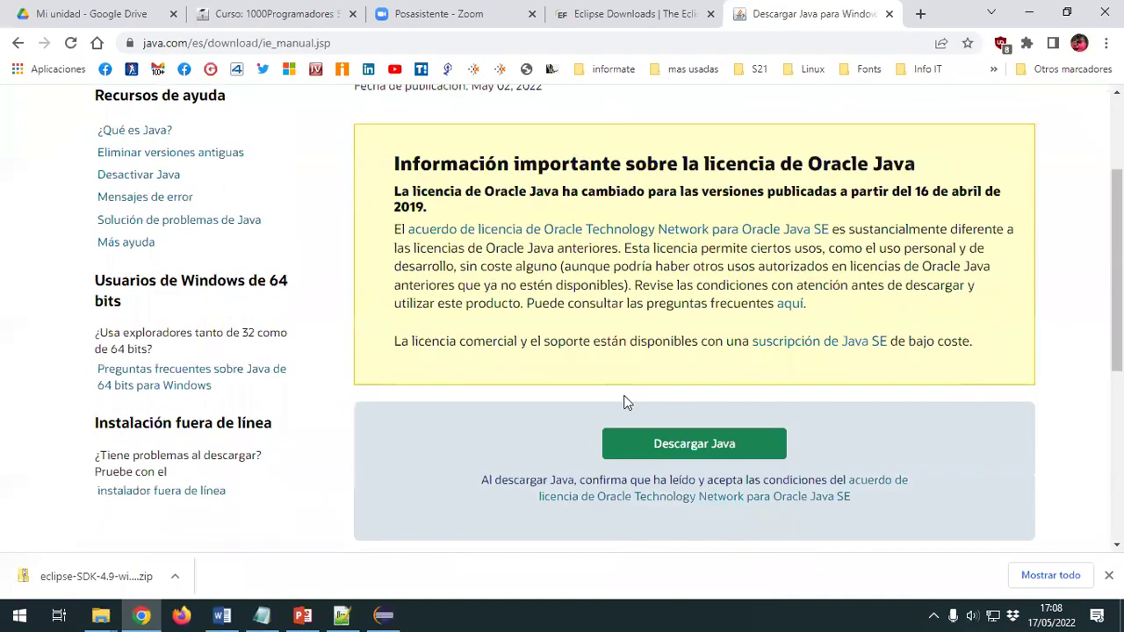
pyautogui.click(690, 445)
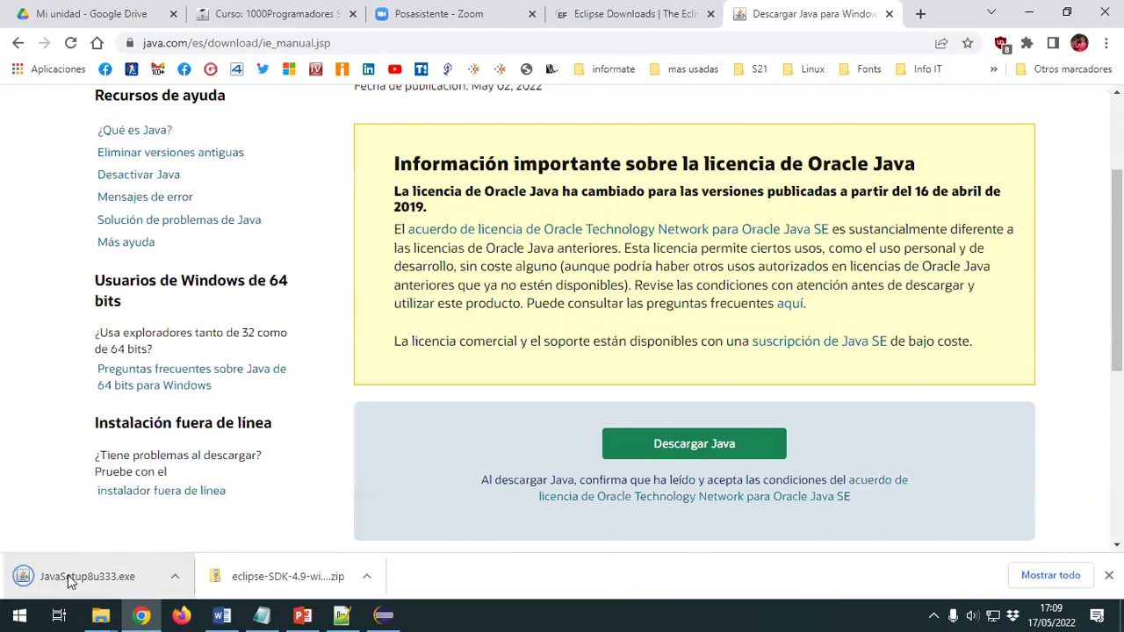
pyautogui.click(68, 576)
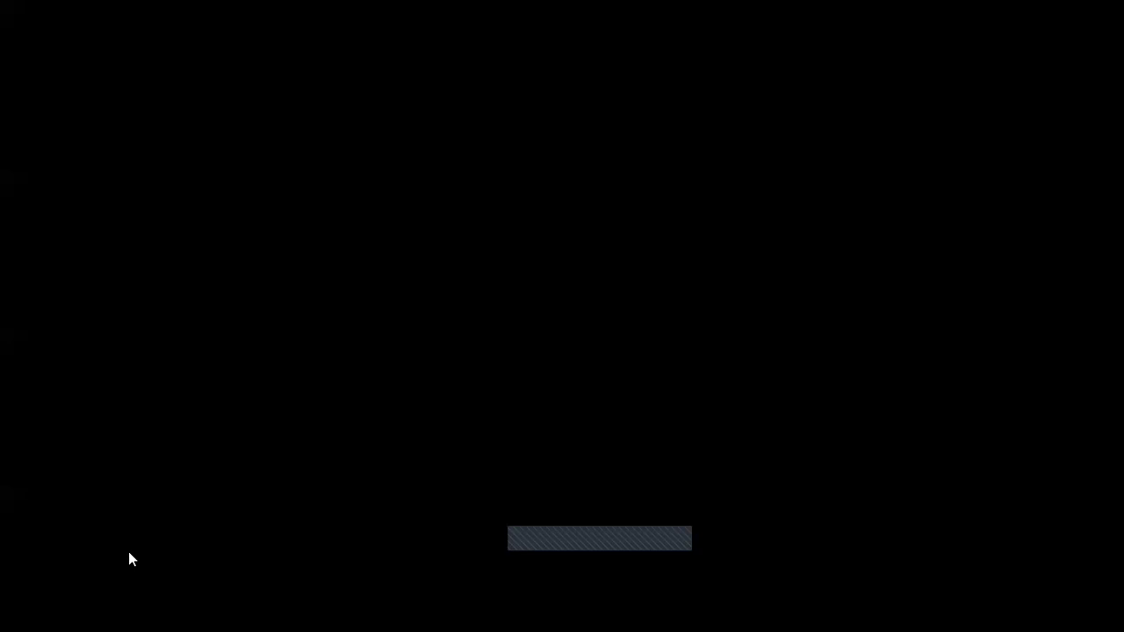
pyautogui.click(627, 388)
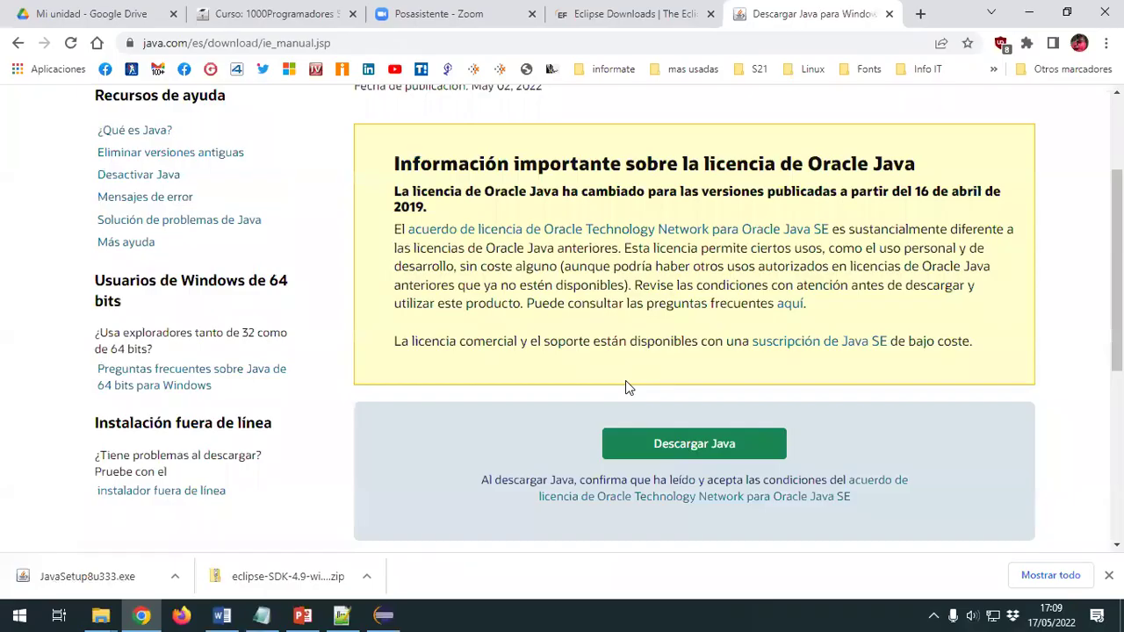
# Step: Look for a Java folder in Archivos de programa (x86) on Disco local (C:) using File Explorer
pyautogui.press('super+e')
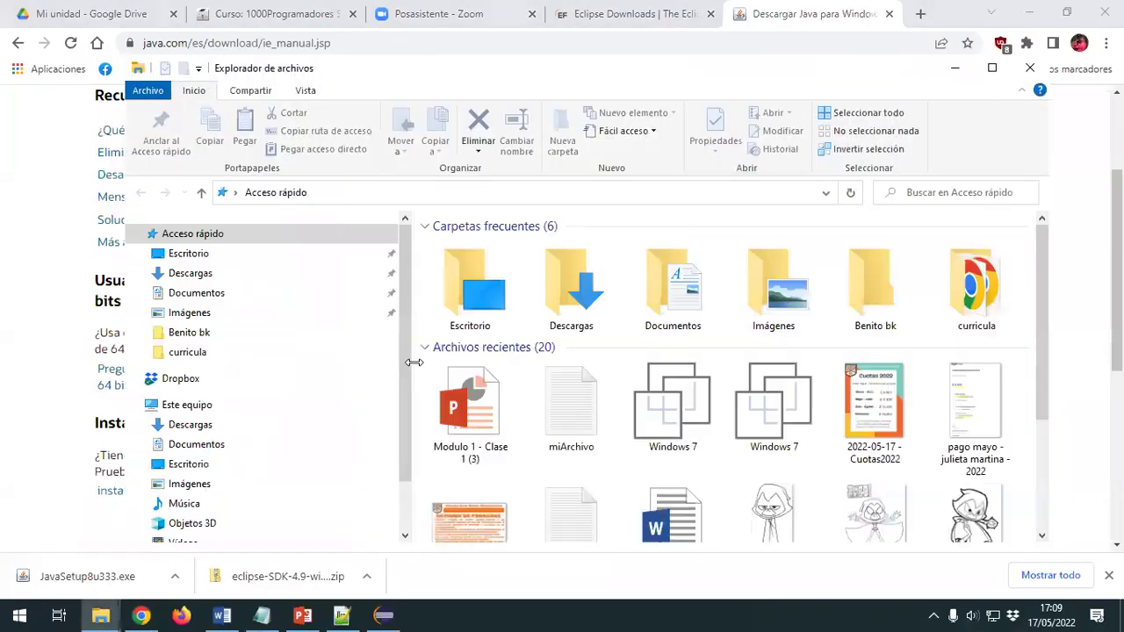
pyautogui.scroll(-1, 238, 439)
pyautogui.click(215, 493)
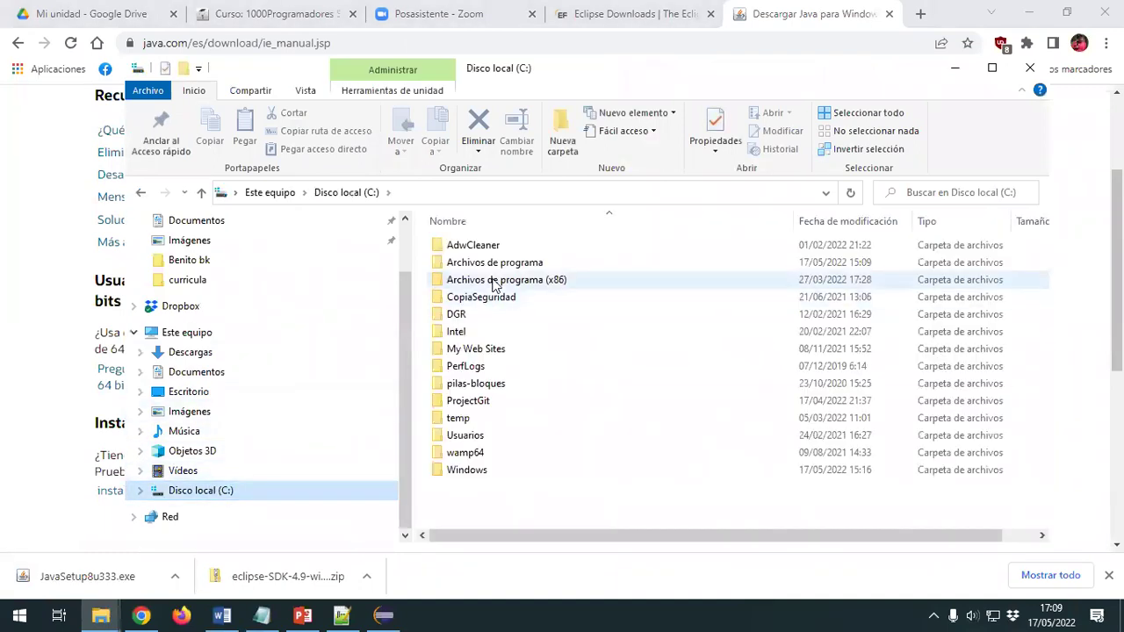
pyautogui.click(497, 279)
pyautogui.press('Return')
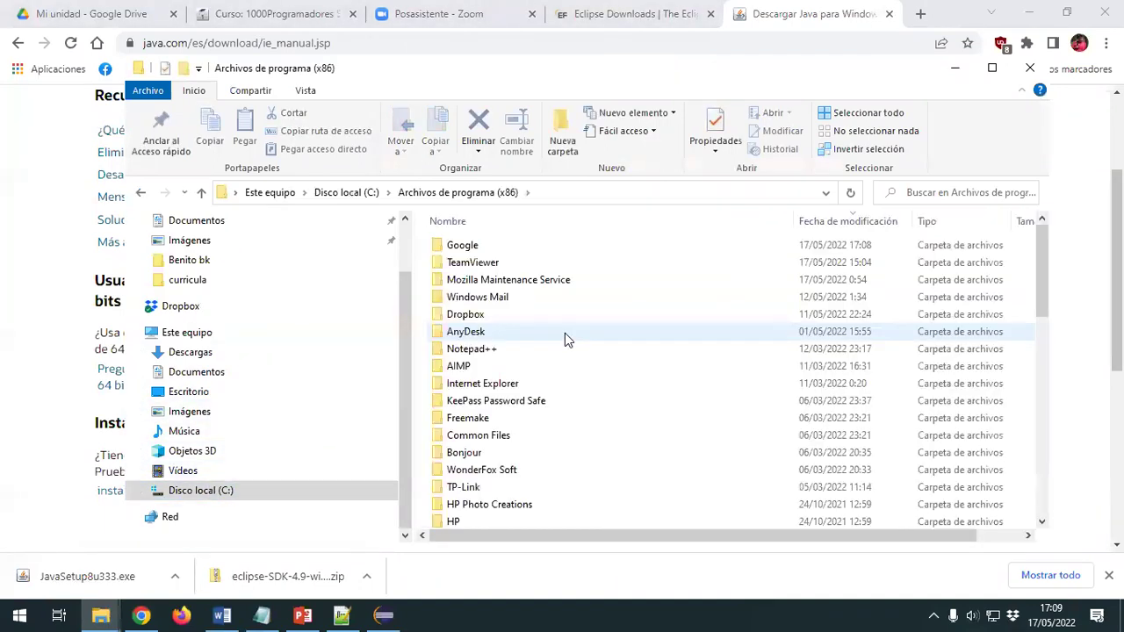
pyautogui.scroll(-5, 567, 413)
pyautogui.scroll(-4, 569, 445)
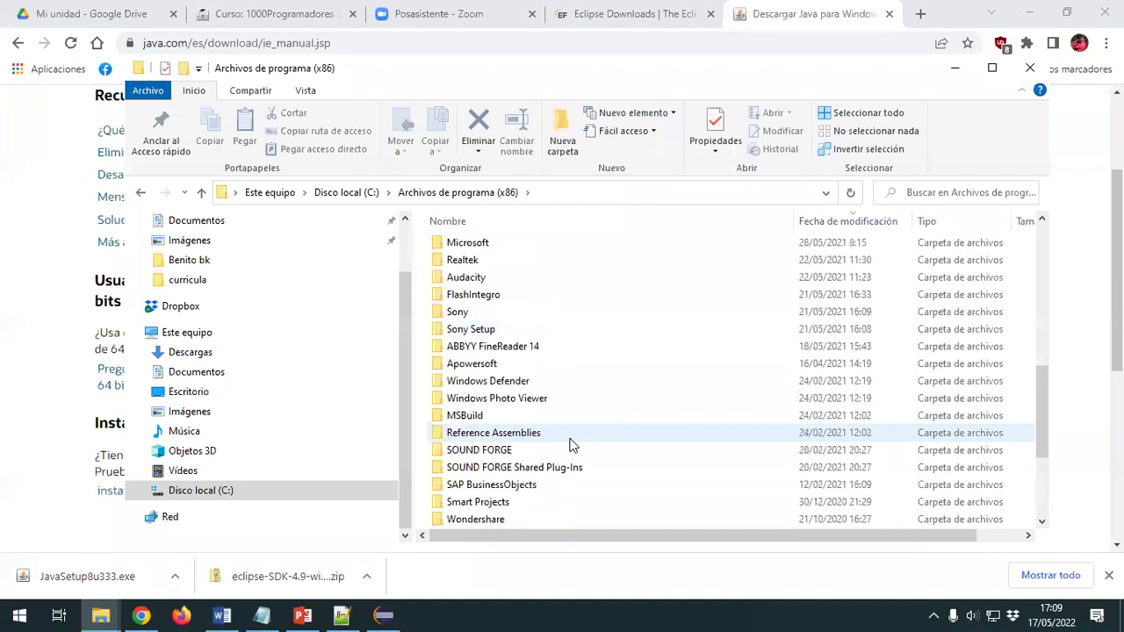
pyautogui.scroll(8, 569, 445)
# Step: Go to Archivos de programa on the C: drive and open its Java folder
pyautogui.hotkey('alt', 'Up')
pyautogui.press('Up')
pyautogui.press('Return')
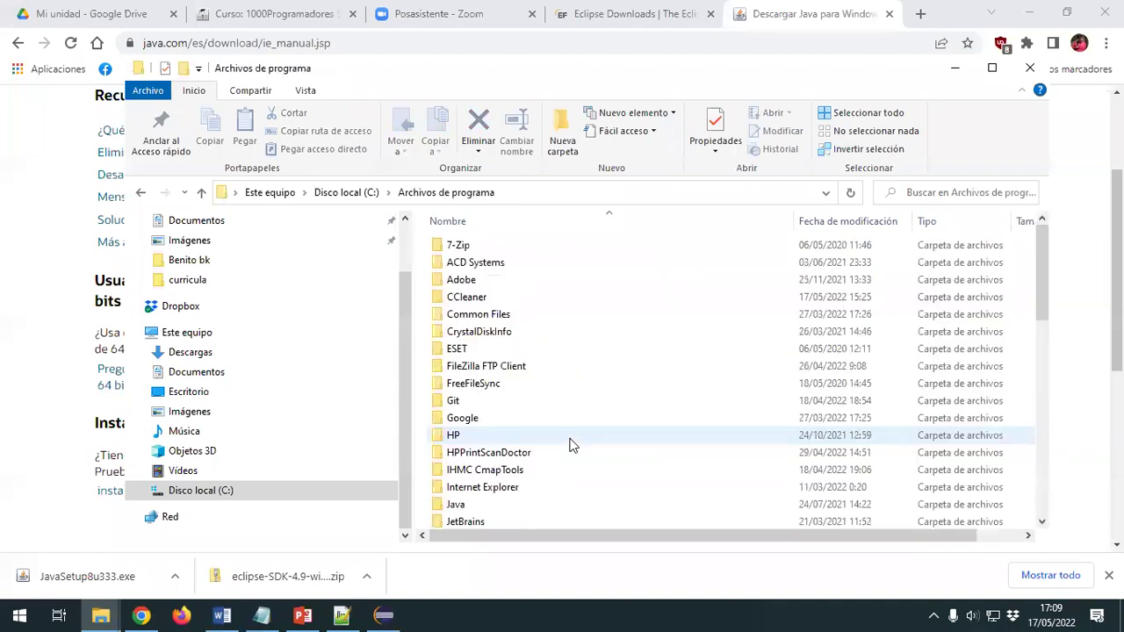
pyautogui.doubleClick(487, 504)
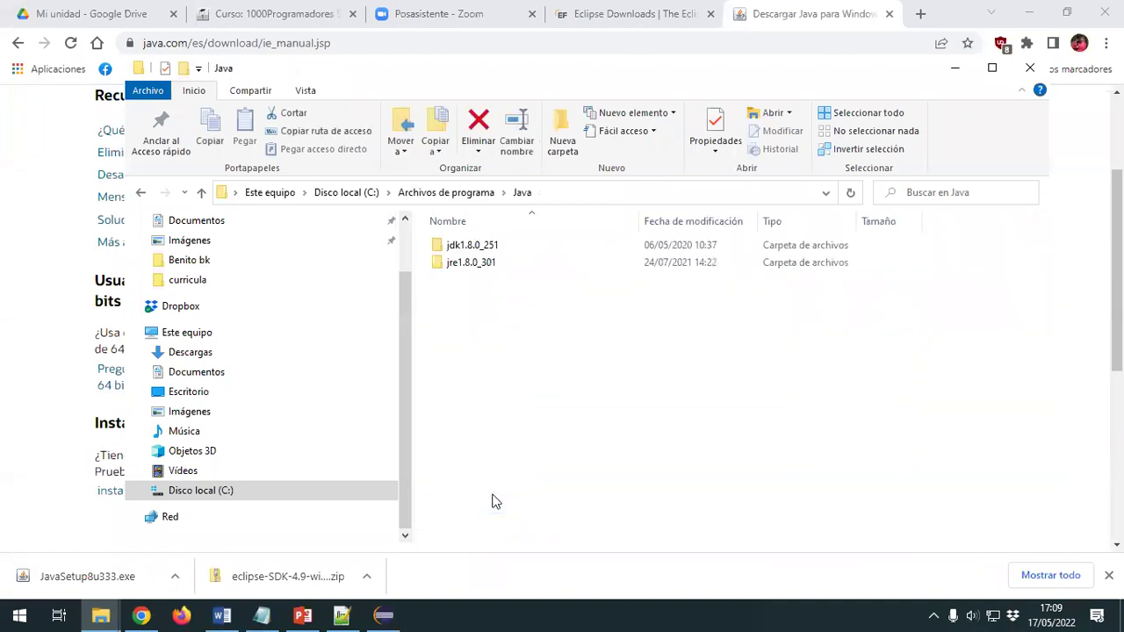
# Step: Open the bin folder inside jre1.8.0_301 and examine the files it contains
pyautogui.click(479, 262)
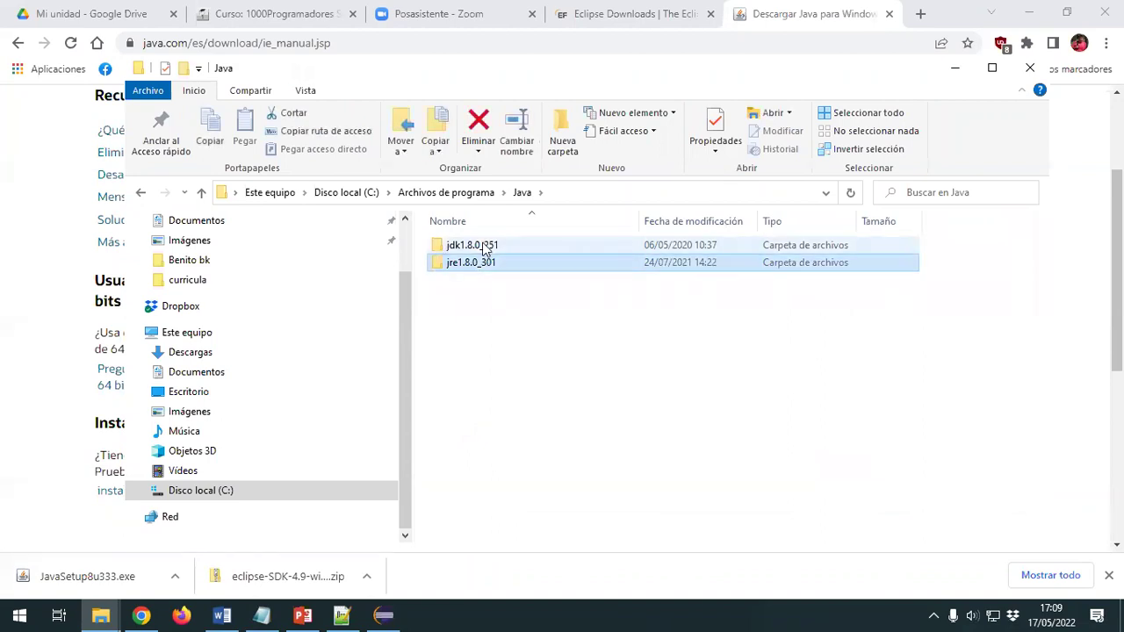
pyautogui.press('Return')
pyautogui.click(475, 250)
pyautogui.press('Return')
pyautogui.scroll(-15, 501, 493)
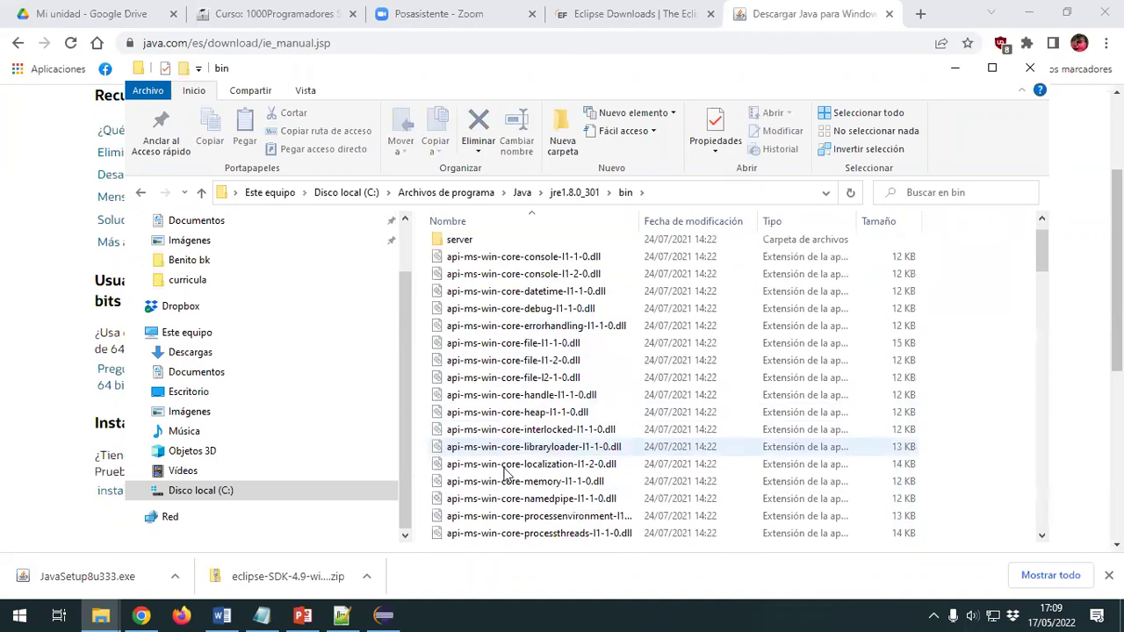
pyautogui.scroll(-10, 510, 490)
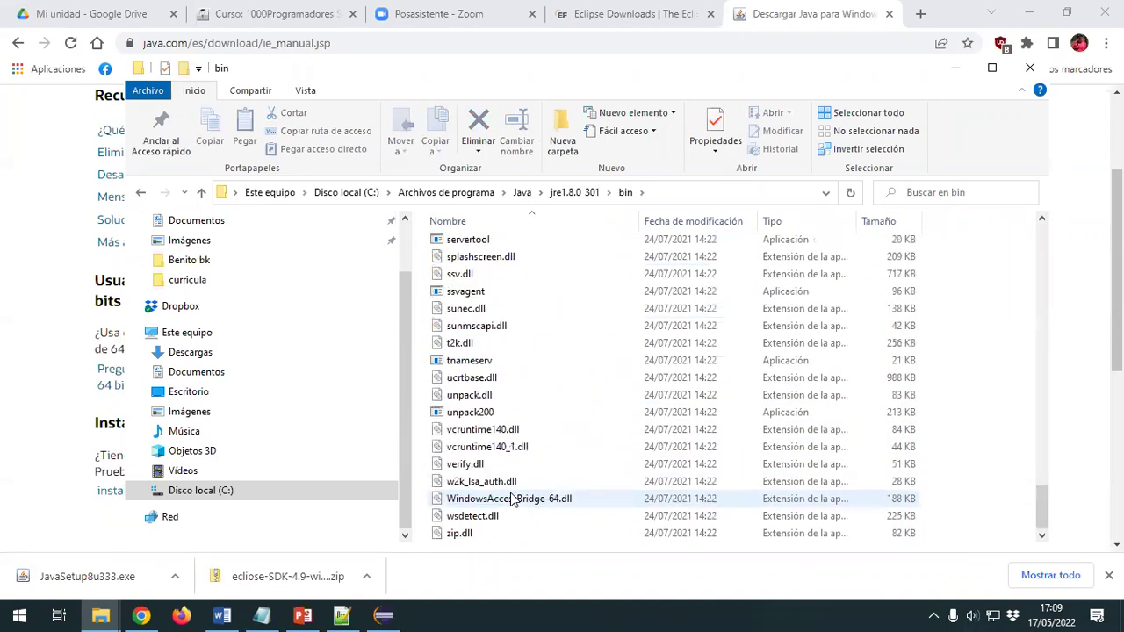
pyautogui.scroll(20, 510, 491)
pyautogui.scroll(5, 514, 499)
pyautogui.scroll(-4, 513, 499)
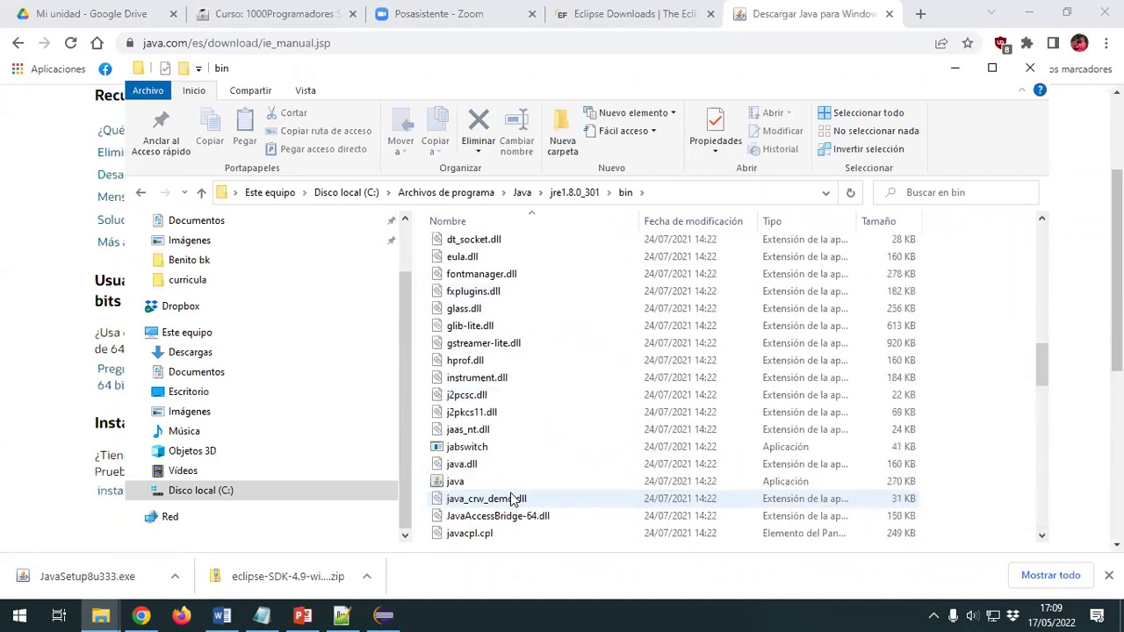
pyautogui.scroll(10, 513, 497)
# Step: Go back to the Java folder, point out the jdk1.8.0_251 and jre1.8.0_301 folders, and close the File Explorer window
pyautogui.press('BackSpace')
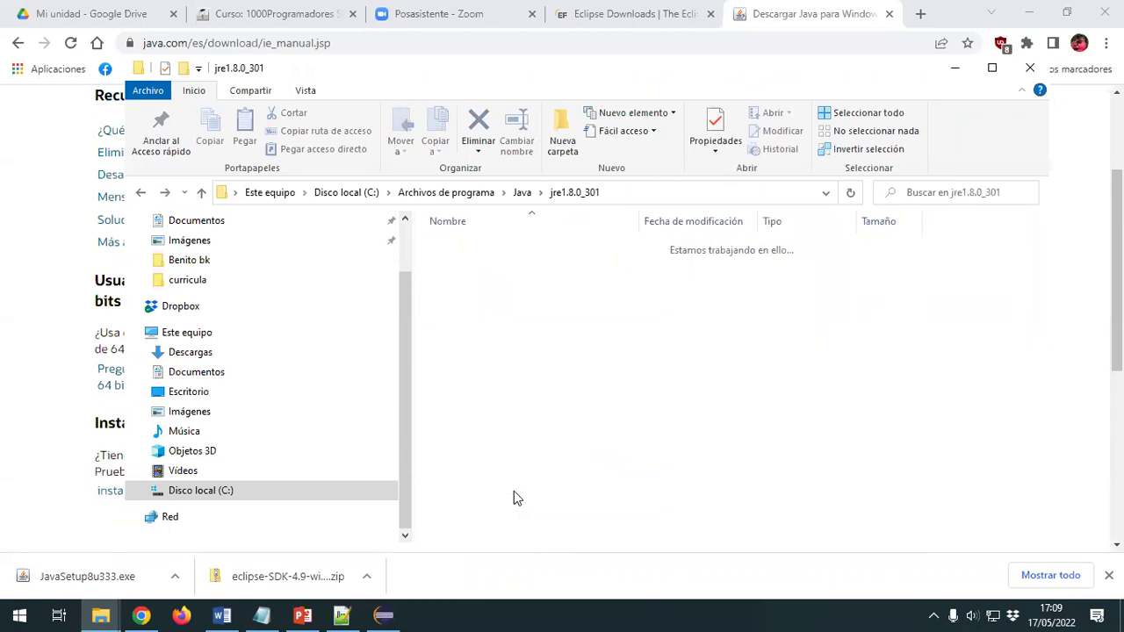
pyautogui.press('BackSpace')
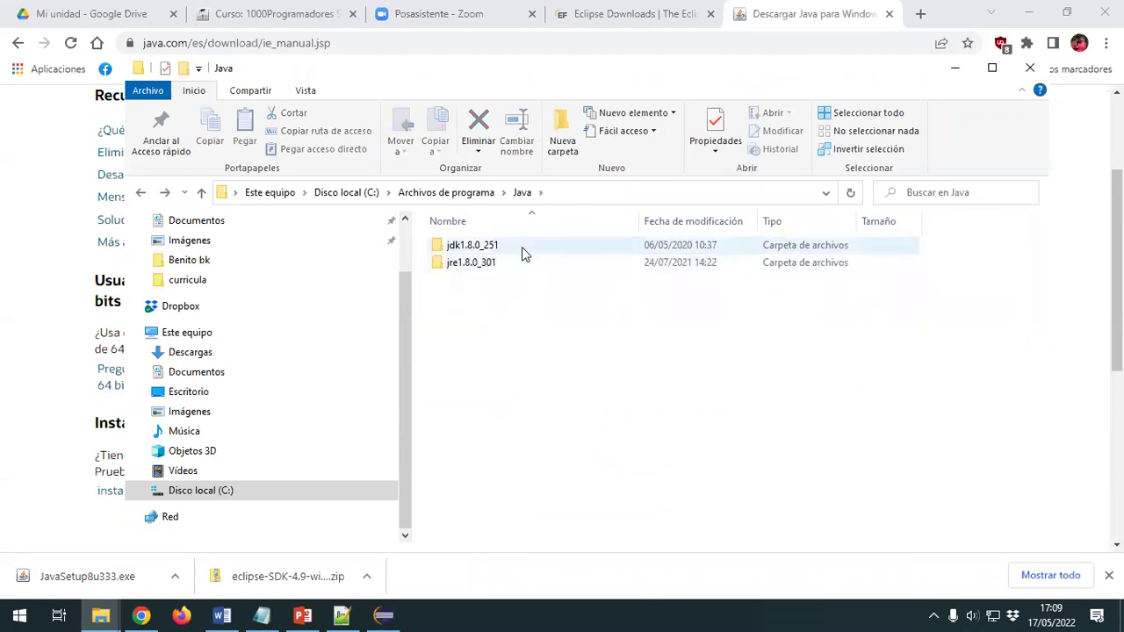
pyautogui.click(518, 248)
pyautogui.click(501, 263)
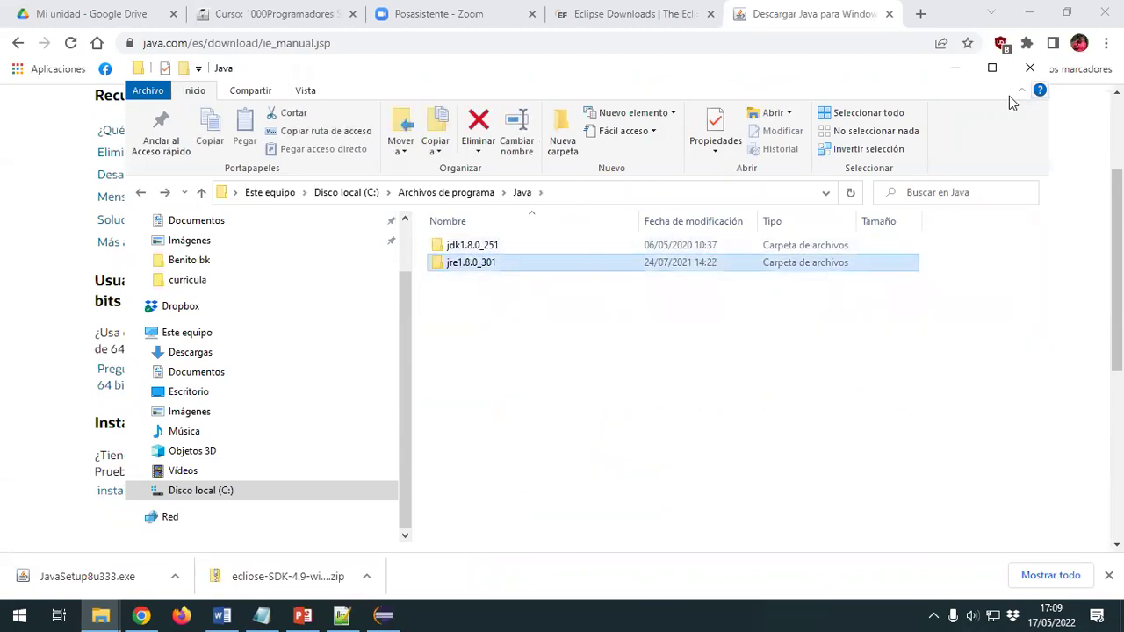
pyautogui.click(1030, 69)
# Step: Leave the Java download page for the browser's home page and search Google for "jdk"
pyautogui.scroll(2, 399, 167)
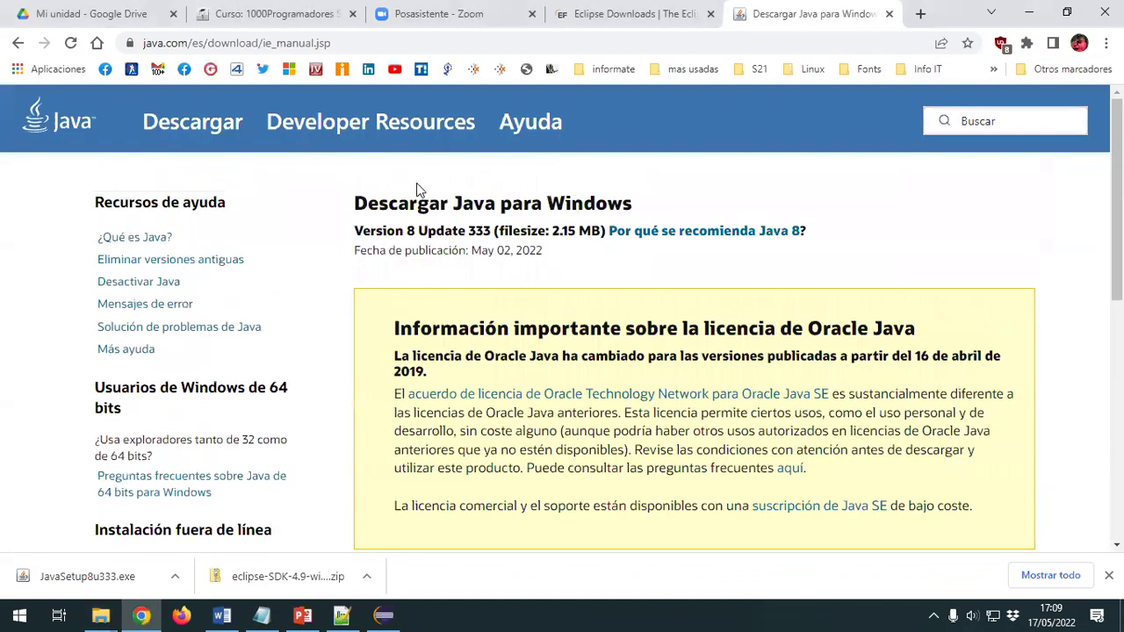
pyautogui.click(96, 43)
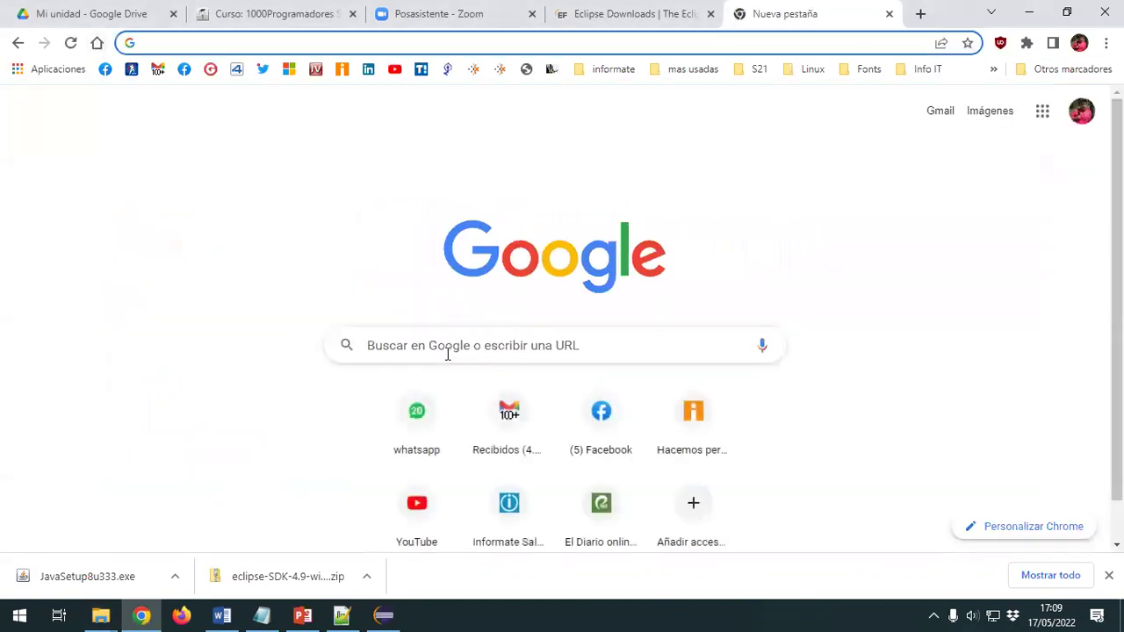
pyautogui.click(450, 345)
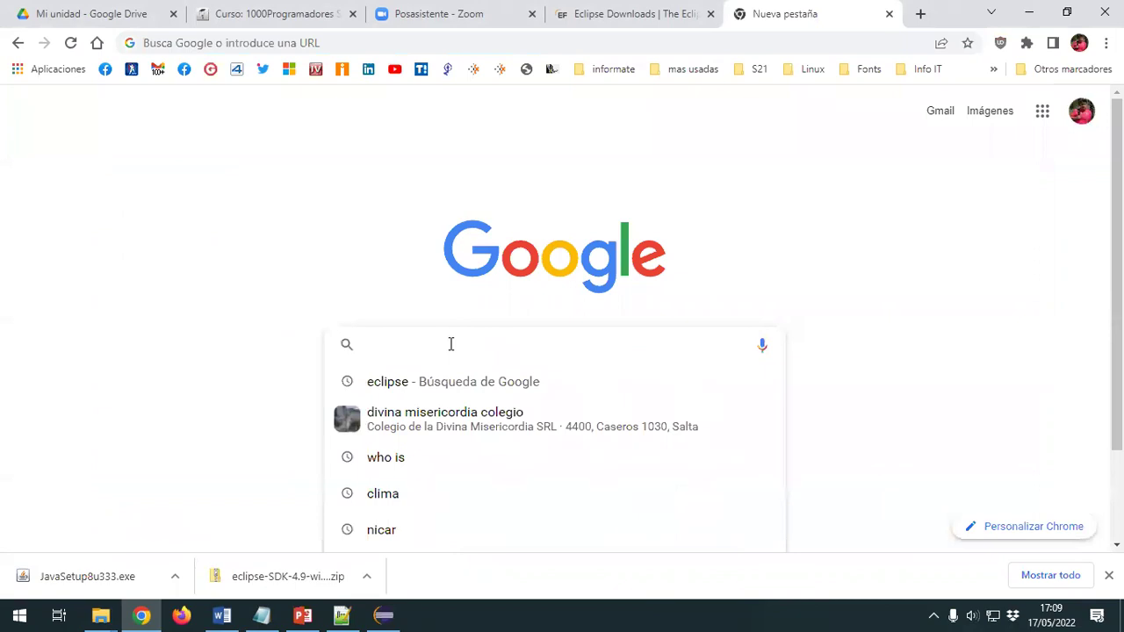
pyautogui.write('j')
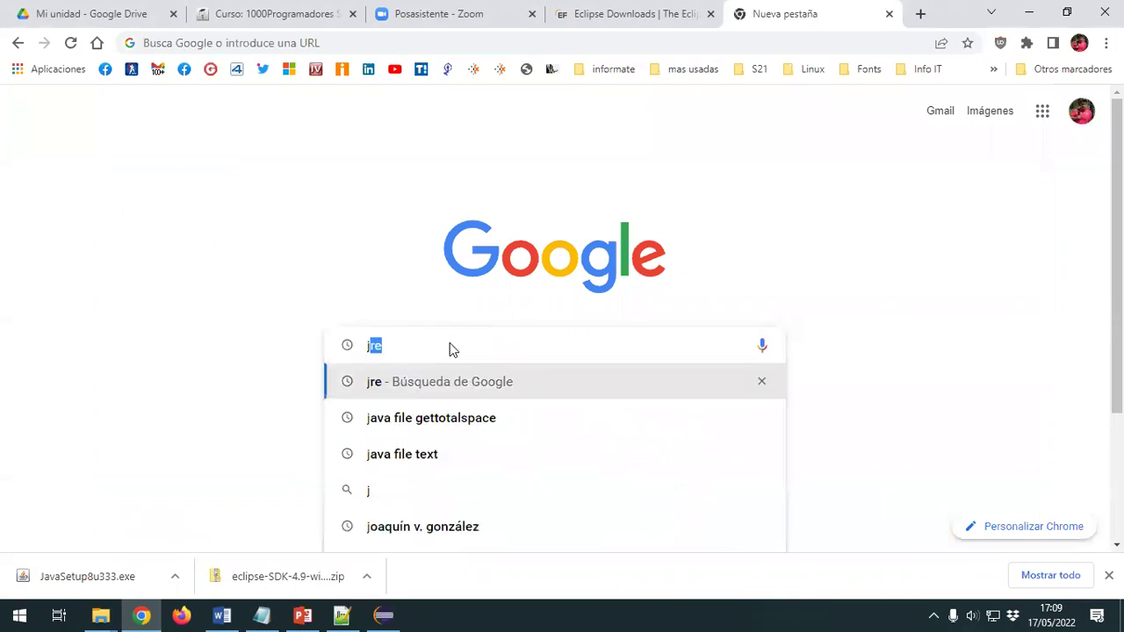
pyautogui.write('dk')
pyautogui.press('Return')
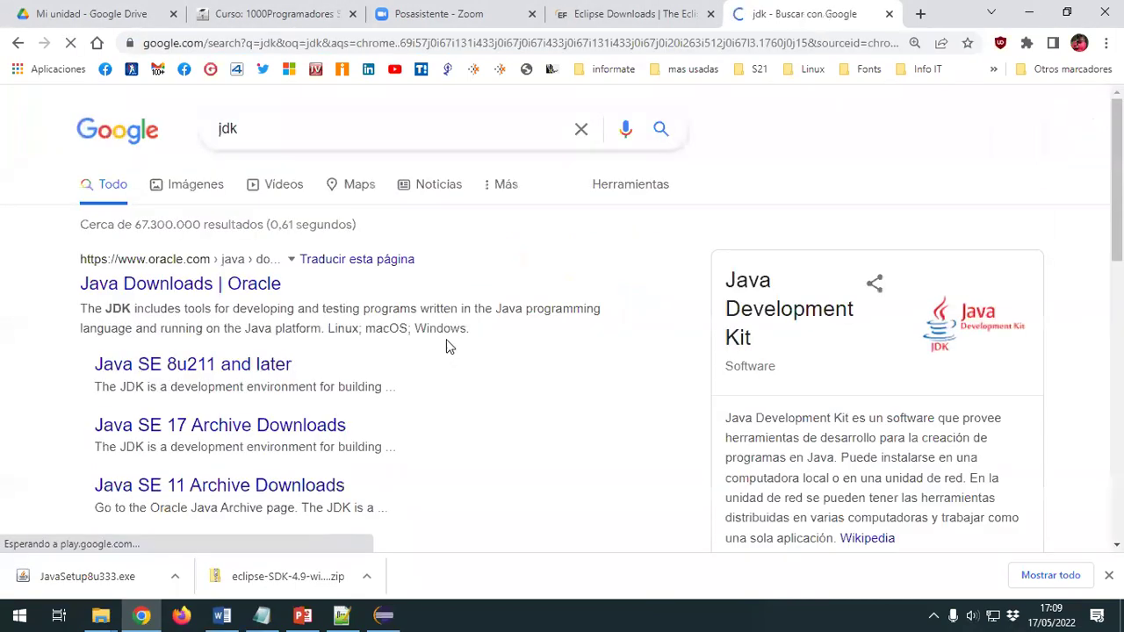
# Step: Open Oracle's Java Downloads page from the results and examine its title and the Java 18 and Java 17 section
pyautogui.click(136, 287)
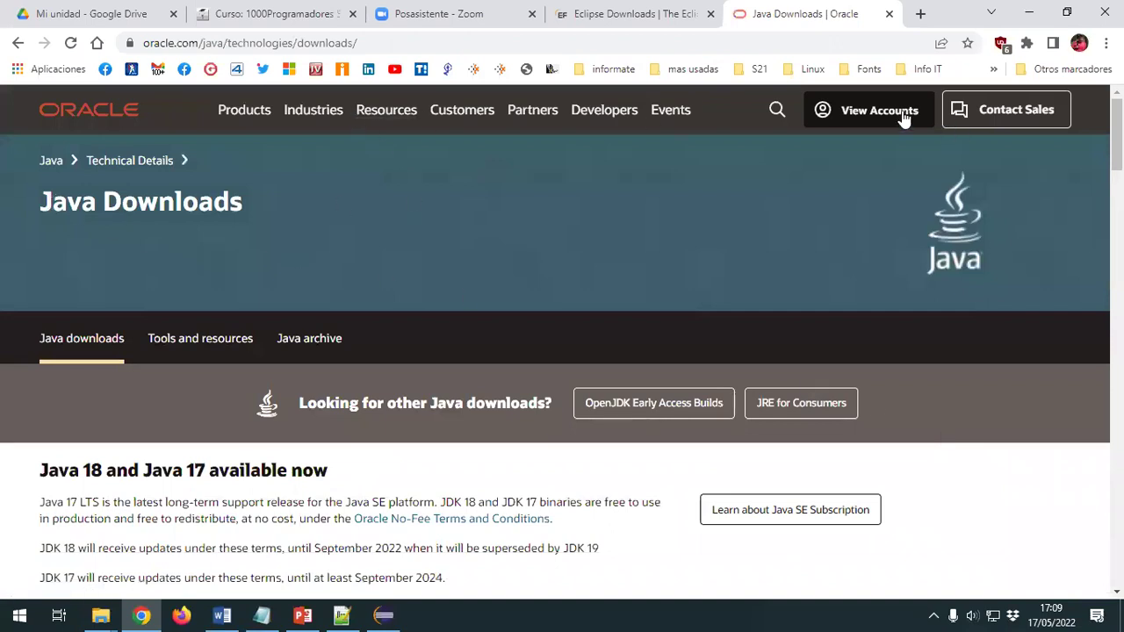
pyautogui.moveTo(53, 201); pyautogui.dragTo(267, 207)
pyautogui.click(267, 207)
pyautogui.scroll(-2, 655, 292)
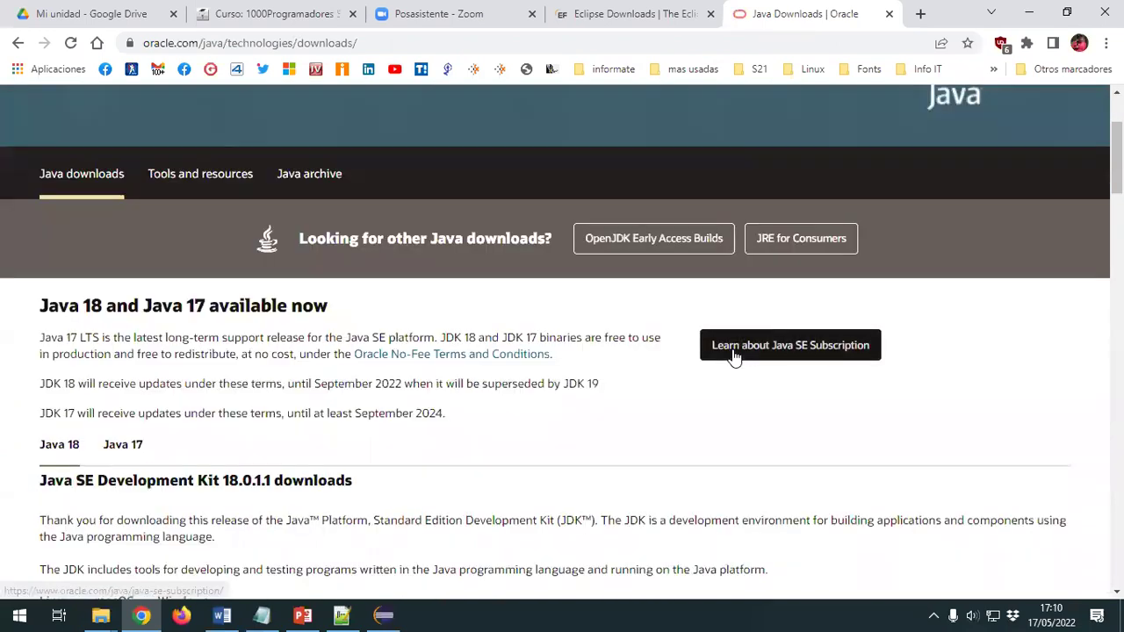
# Step: Point out the "Java 18 and Java 17 available now" heading and bring the Java 18 downloads section into view
pyautogui.moveTo(67, 305); pyautogui.dragTo(394, 299)
pyautogui.click(393, 299)
pyautogui.scroll(-3, 658, 423)
pyautogui.scroll(1, 659, 423)
pyautogui.scroll(-1, 658, 423)
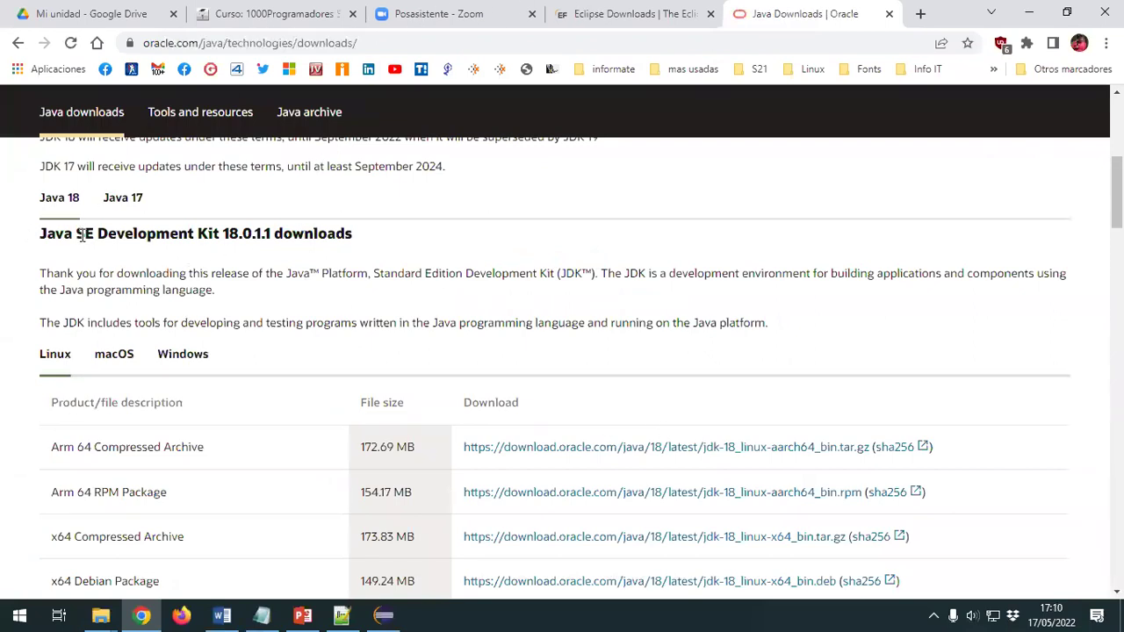
# Step: Highlight the Java SE Development Kit 18.0.1.1 title and examine the Linux packages offered below it
pyautogui.moveTo(78, 235); pyautogui.dragTo(350, 235)
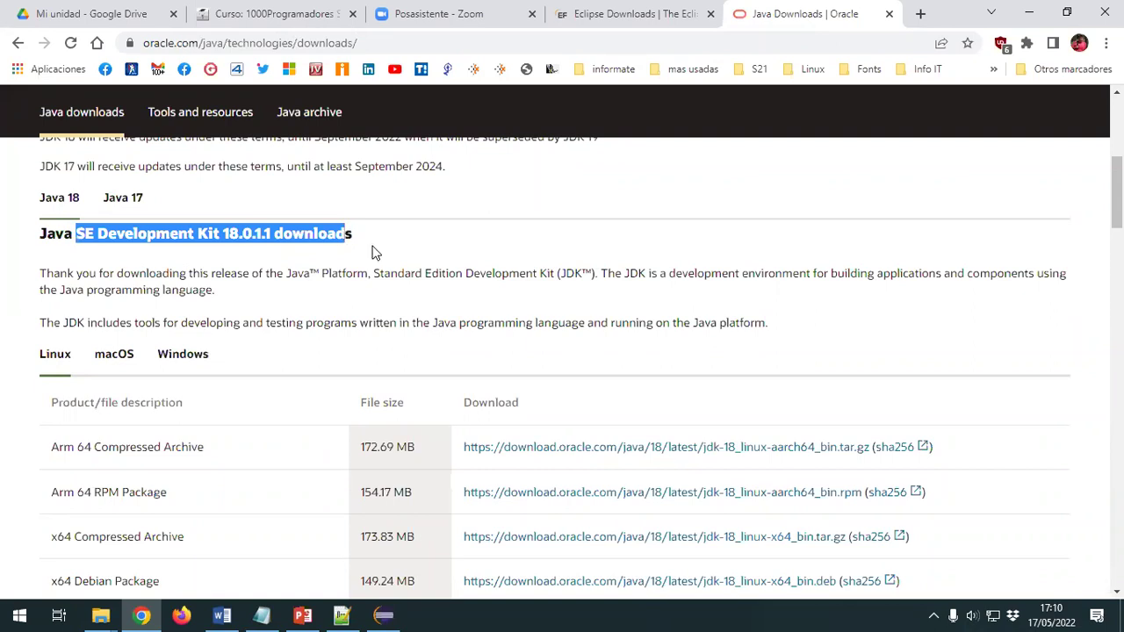
pyautogui.scroll(-2, 889, 446)
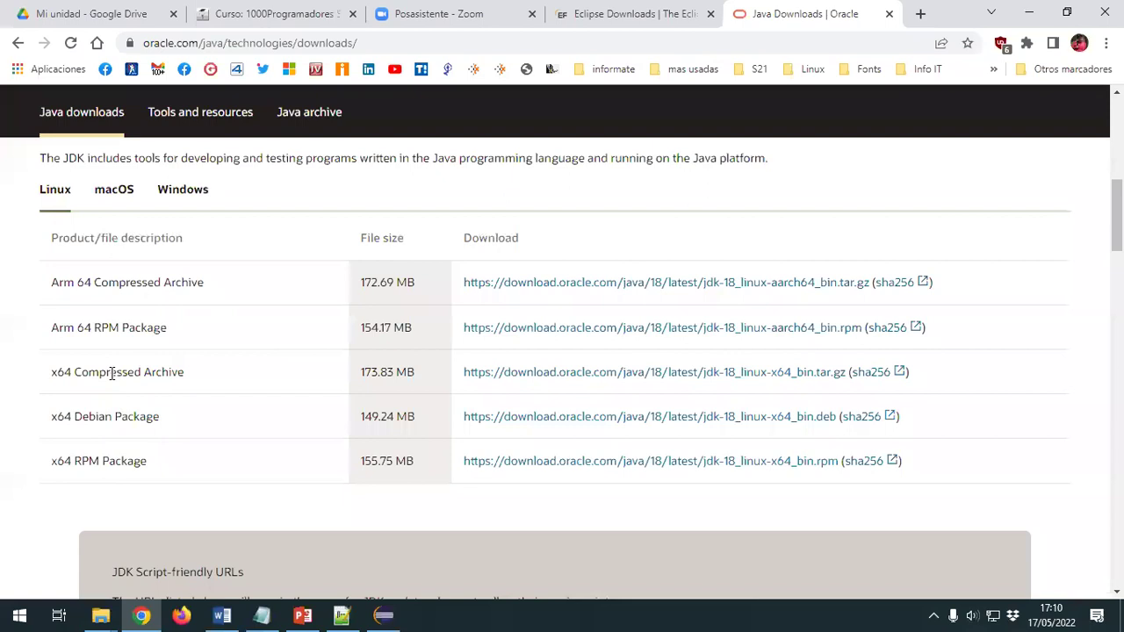
pyautogui.scroll(-2, 316, 477)
pyautogui.scroll(4, 316, 478)
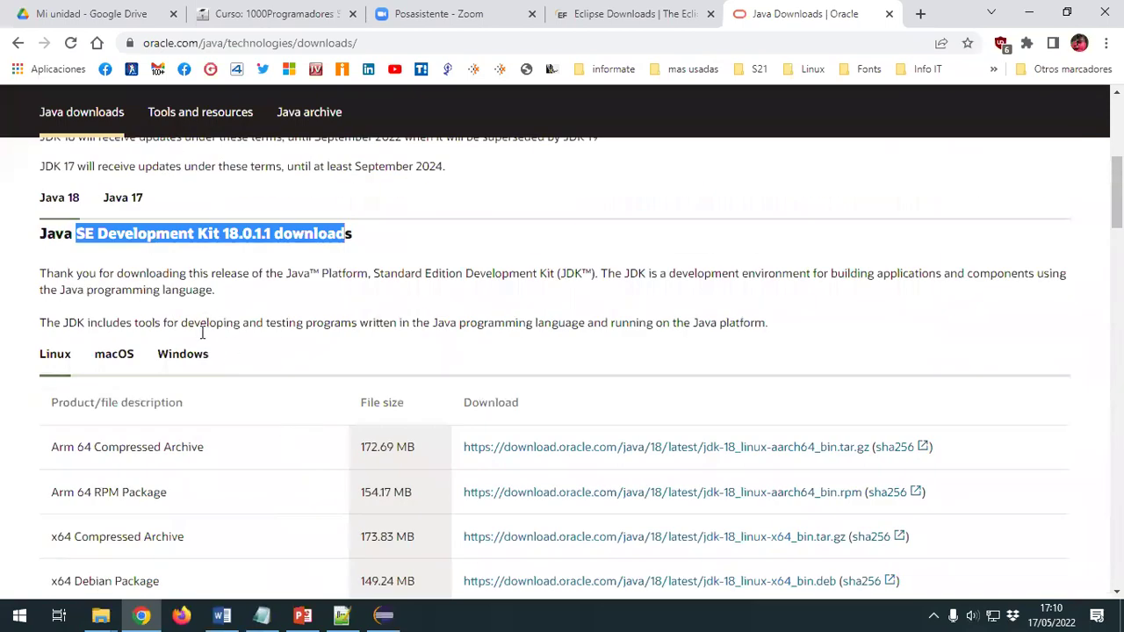
# Step: Show the Windows downloads for JDK 18 and examine the x64 archive and installer options
pyautogui.click(188, 359)
pyautogui.scroll(-1, 299, 409)
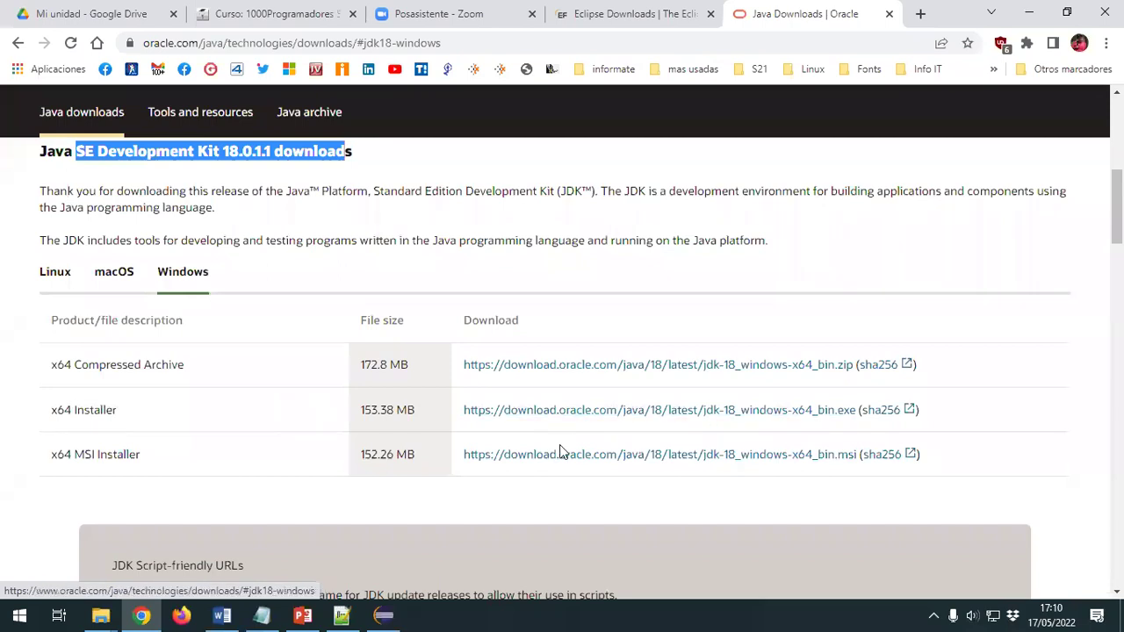
pyautogui.scroll(-3, 437, 511)
pyautogui.scroll(6, 439, 512)
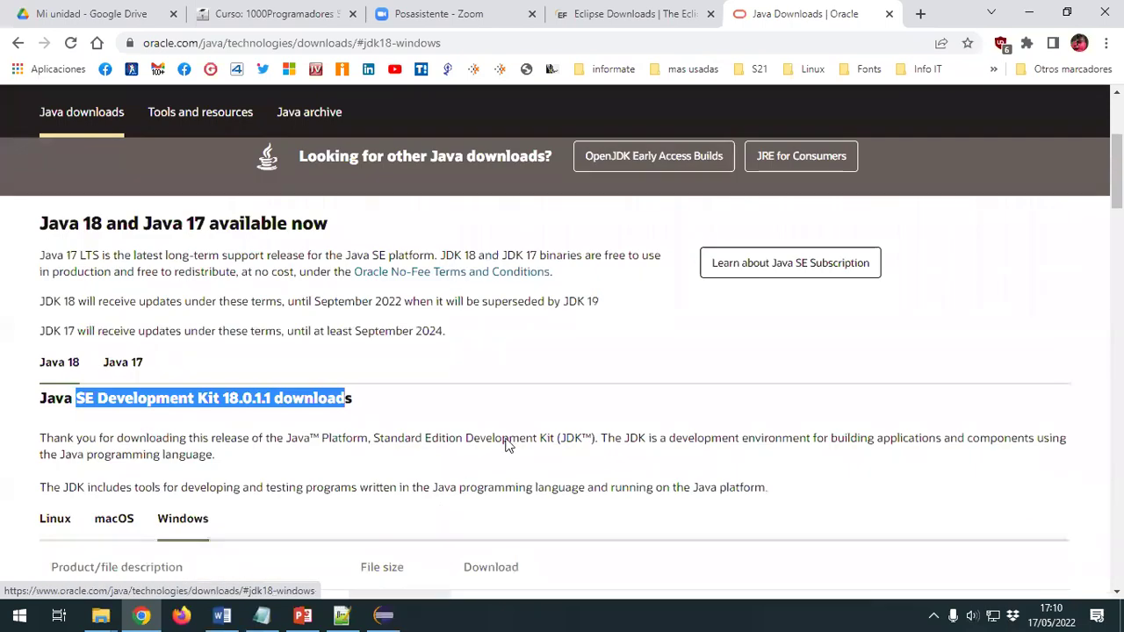
pyautogui.scroll(-2, 654, 378)
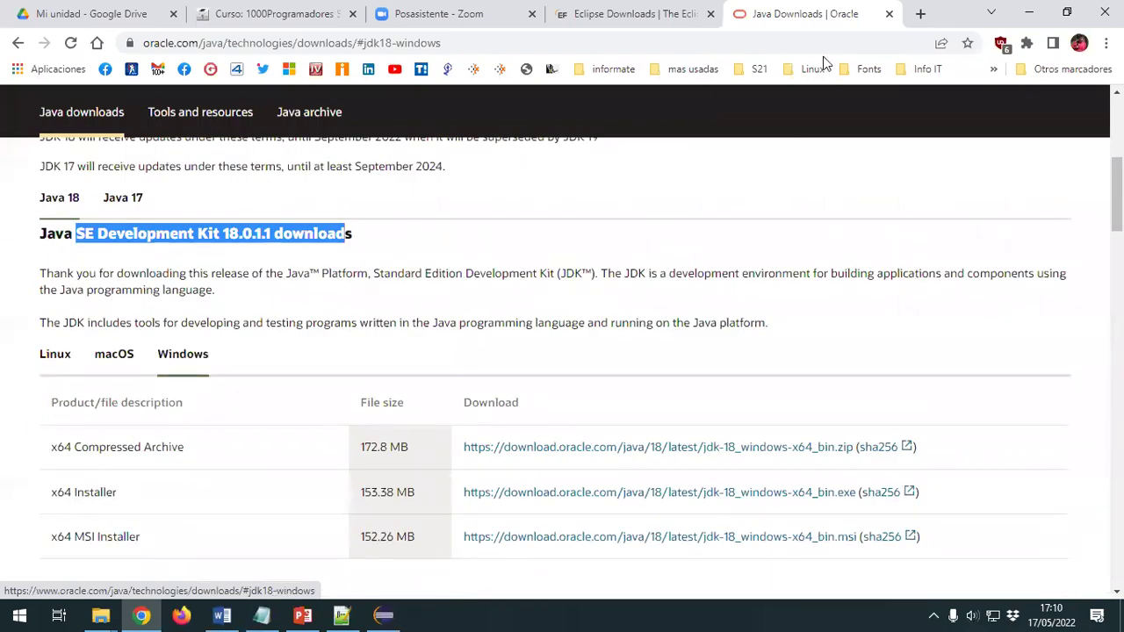
# Step: Switch to Eclipse, point out the ArchivosTexto class code, and close the ArchivosTexto.java file
pyautogui.click(382, 614)
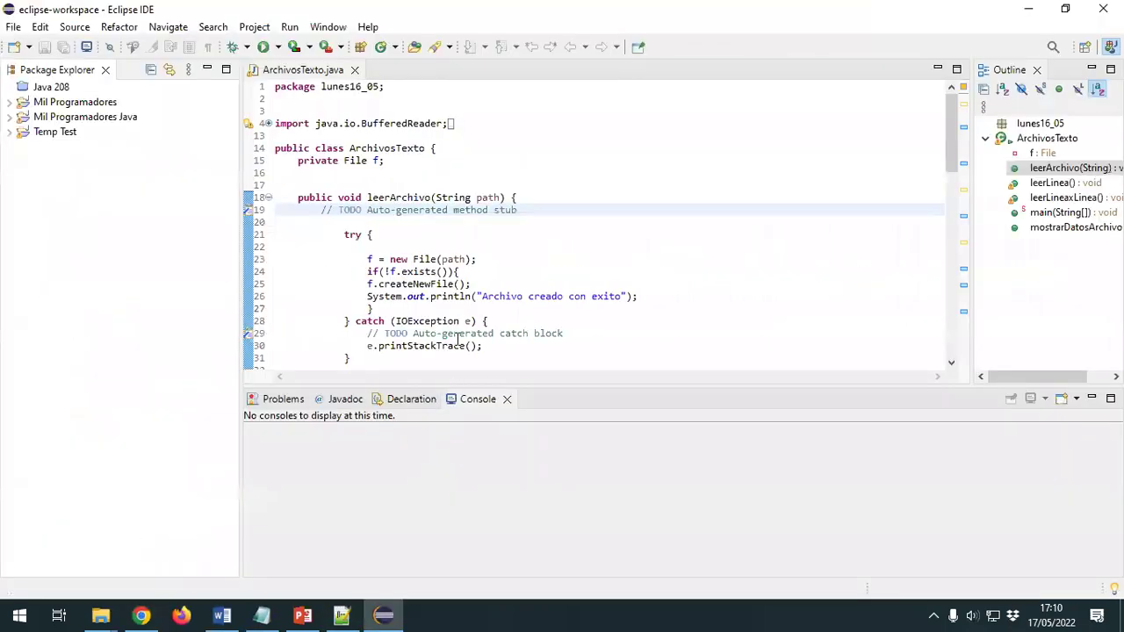
pyautogui.click(408, 210)
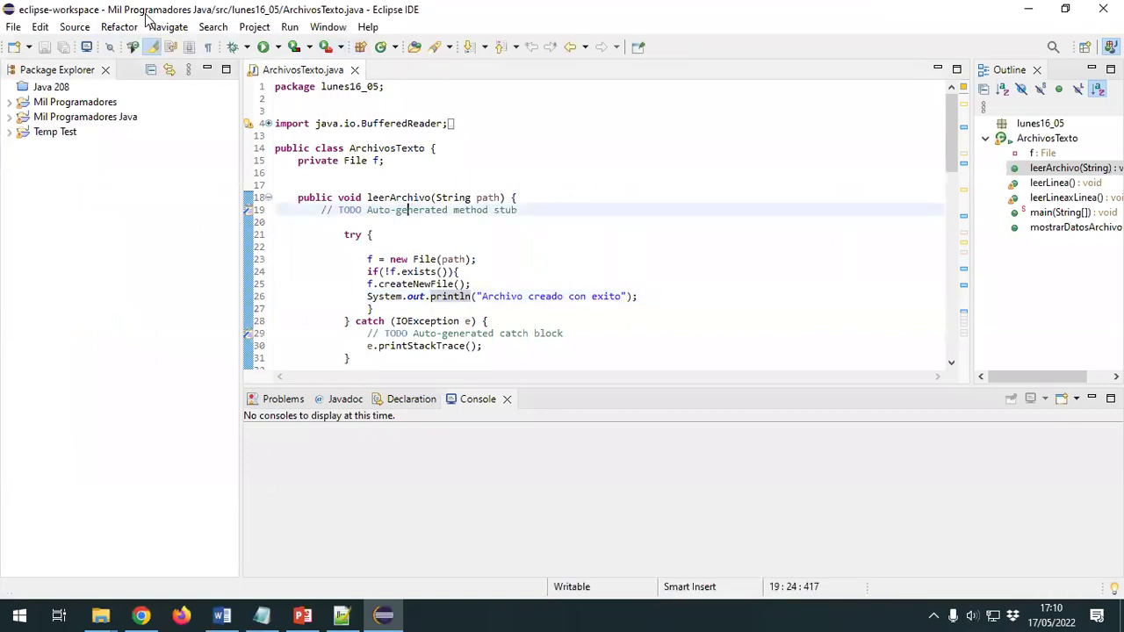
pyautogui.click(356, 147)
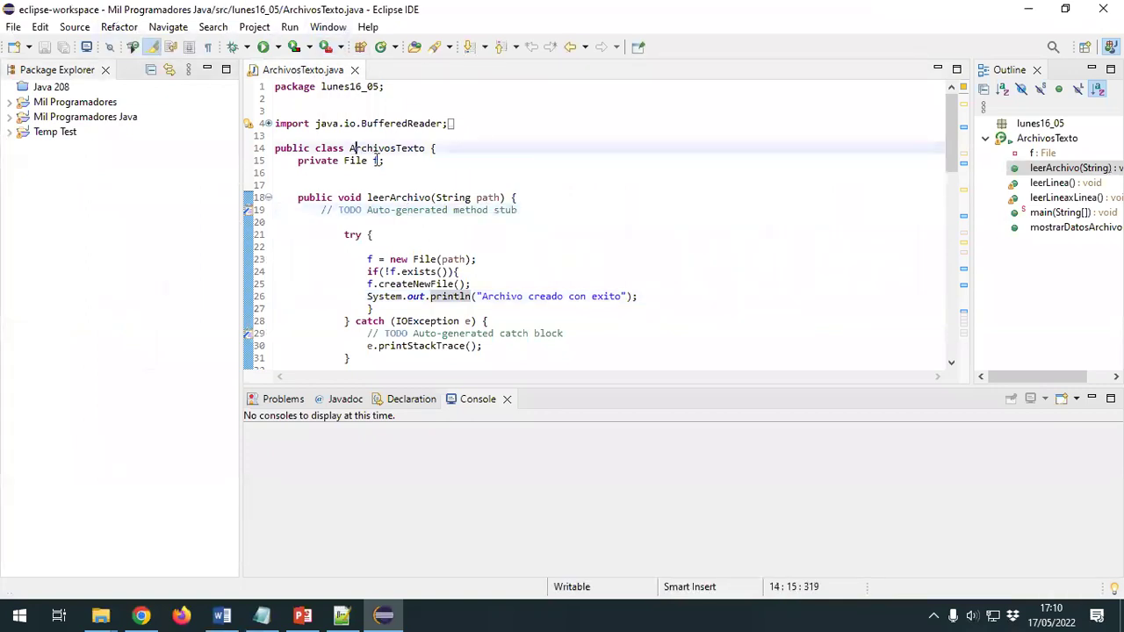
pyautogui.click(428, 198)
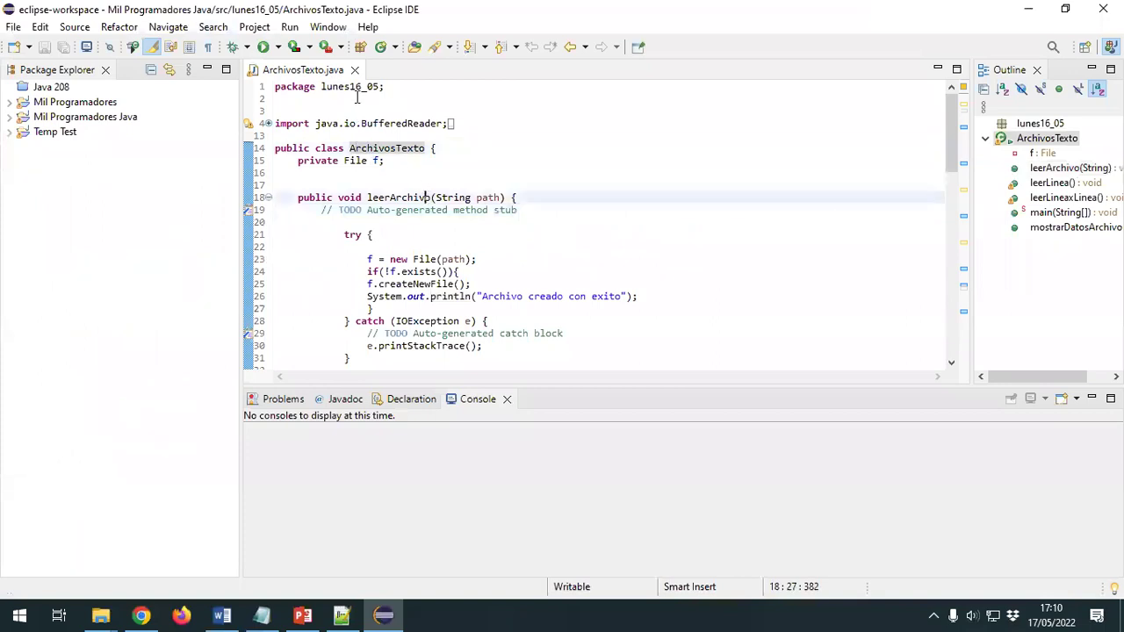
pyautogui.click(355, 70)
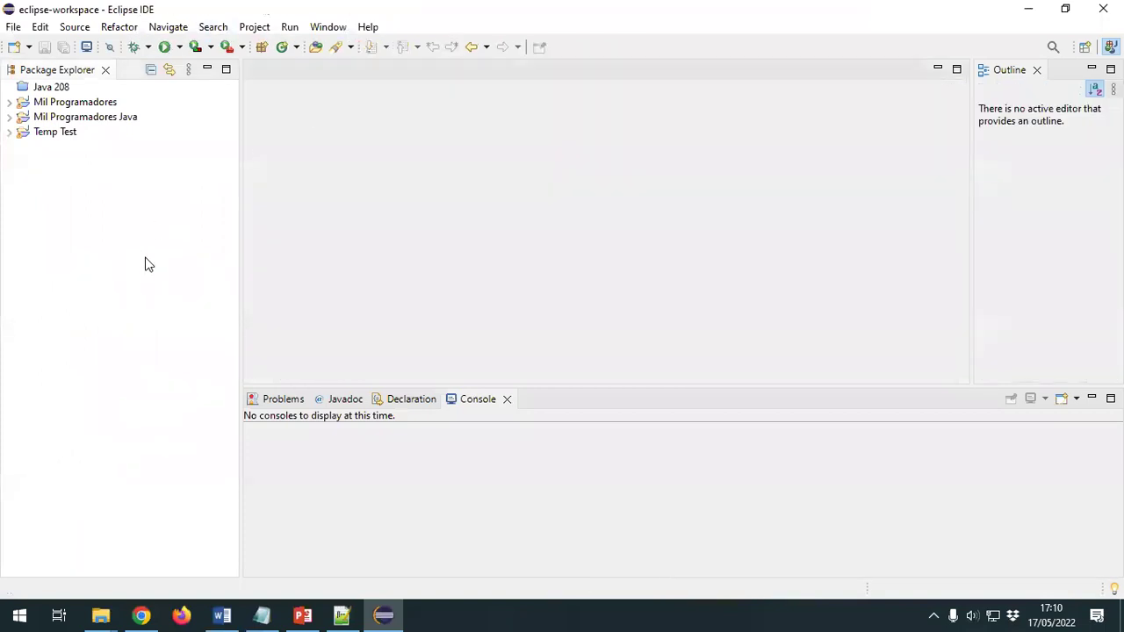
# Step: Expand the Mil Programadores Java project and its src folder to show the packages inside
pyautogui.click(58, 116)
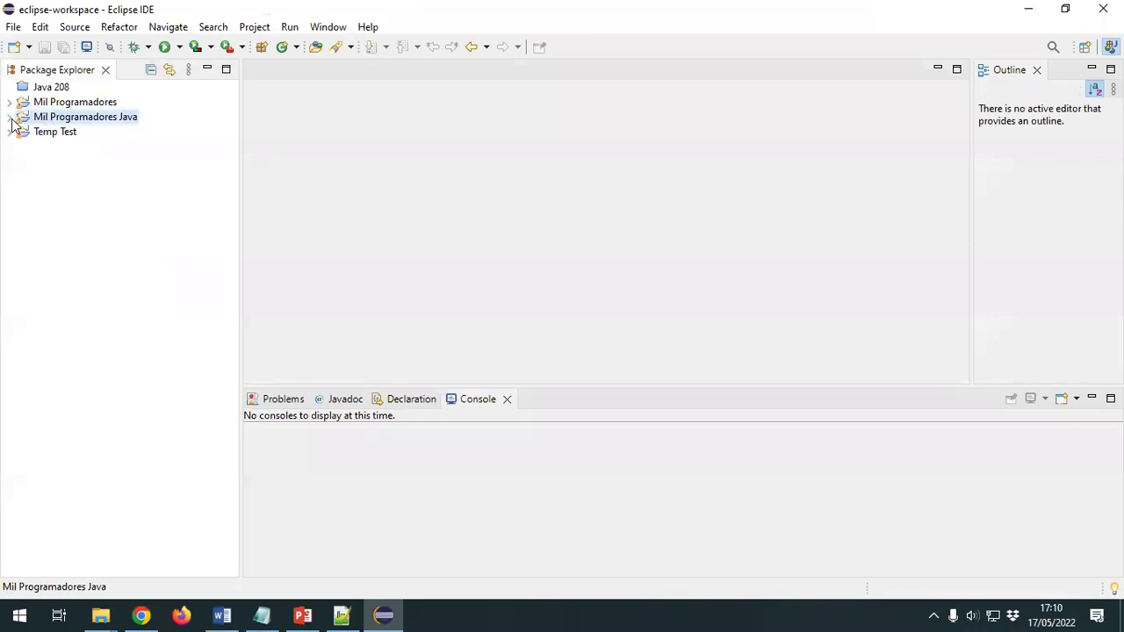
pyautogui.click(9, 118)
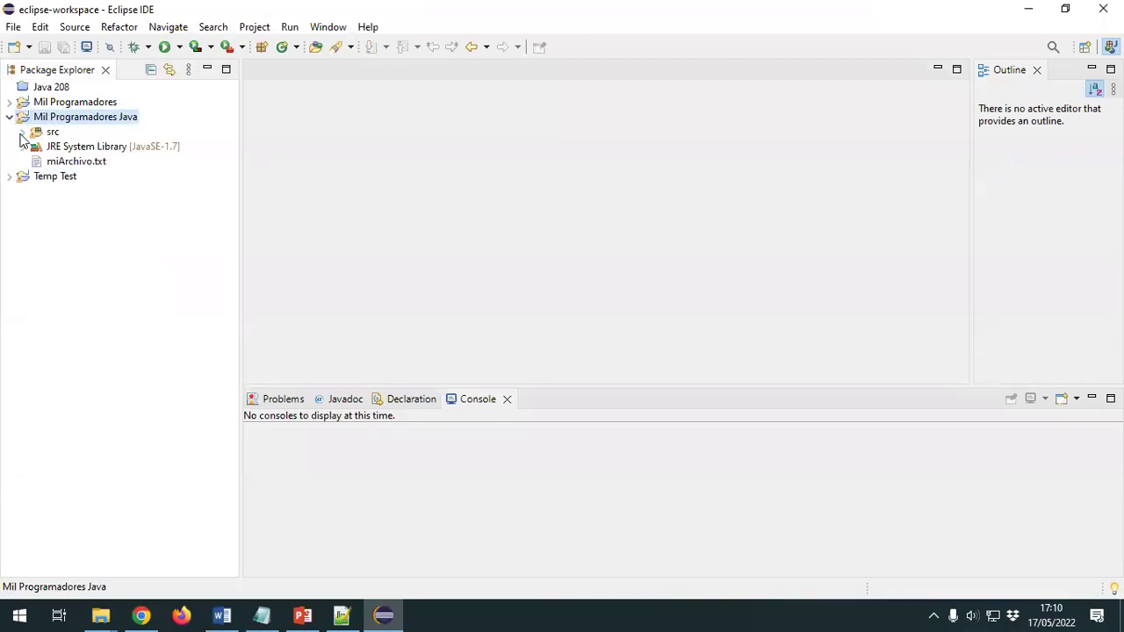
pyautogui.click(22, 133)
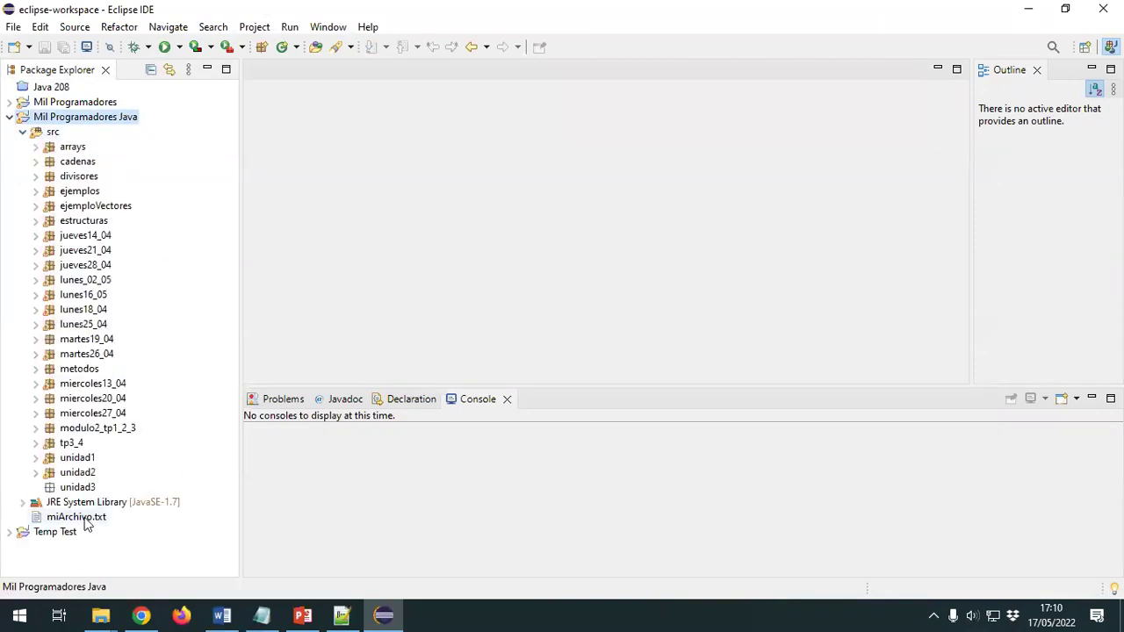
# Step: Switch to File Explorer, go to the Descargas folder, and open the Modulo 1 - Clase 2 (5) presentation in PowerPoint
pyautogui.click(302, 615)
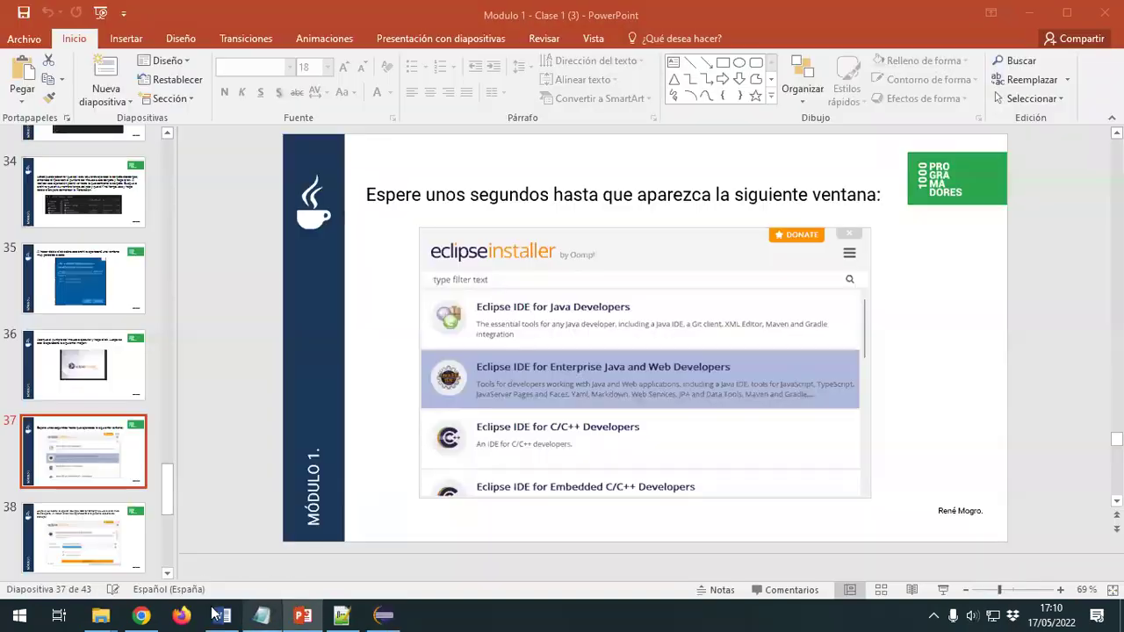
pyautogui.moveTo(102, 613)
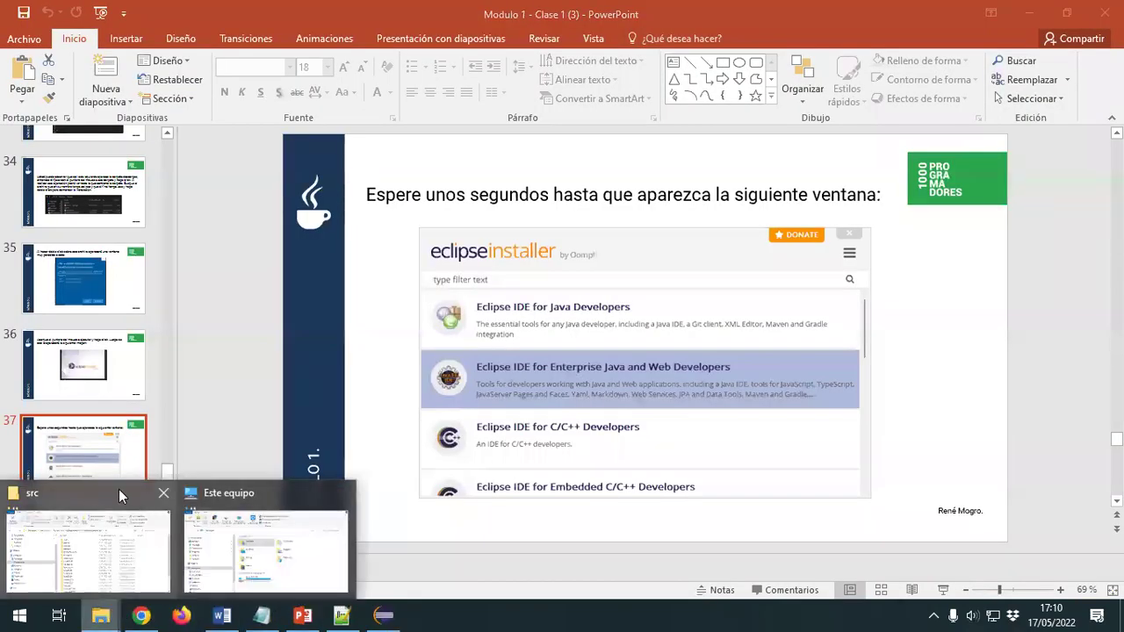
pyautogui.click(263, 543)
pyautogui.click(198, 288)
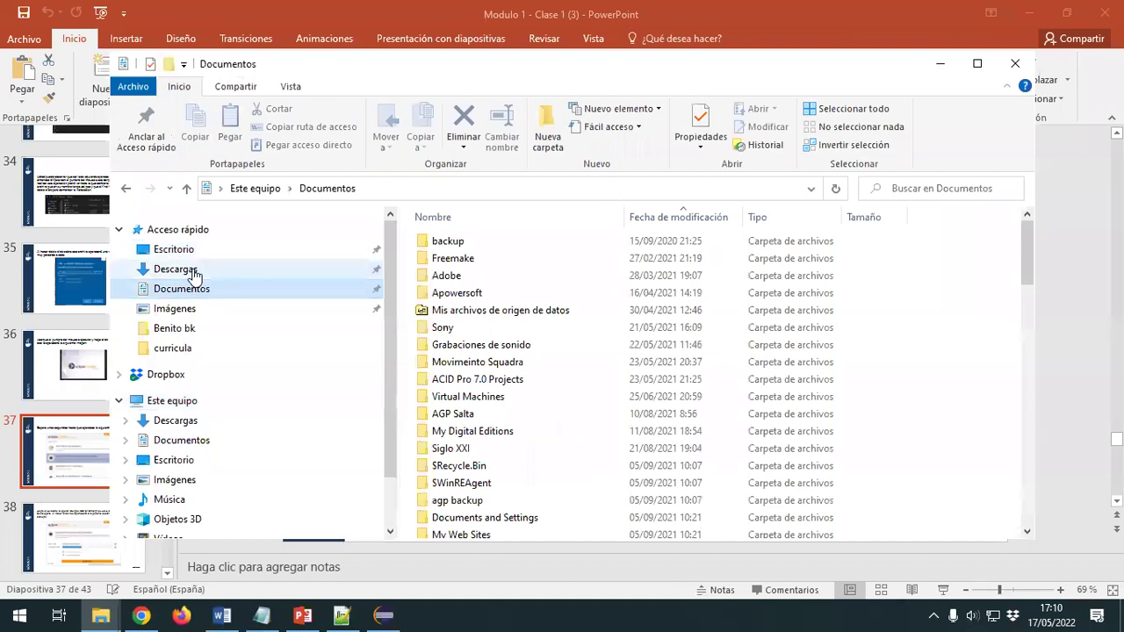
pyautogui.click(180, 270)
pyautogui.click(856, 298)
pyautogui.click(771, 300)
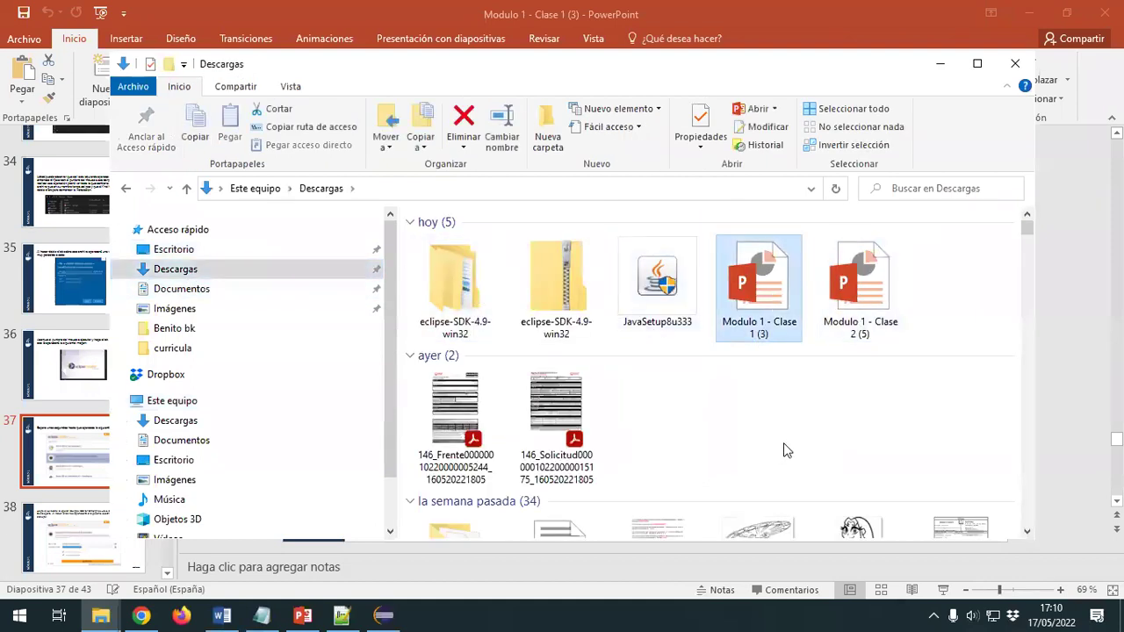
pyautogui.press('Right')
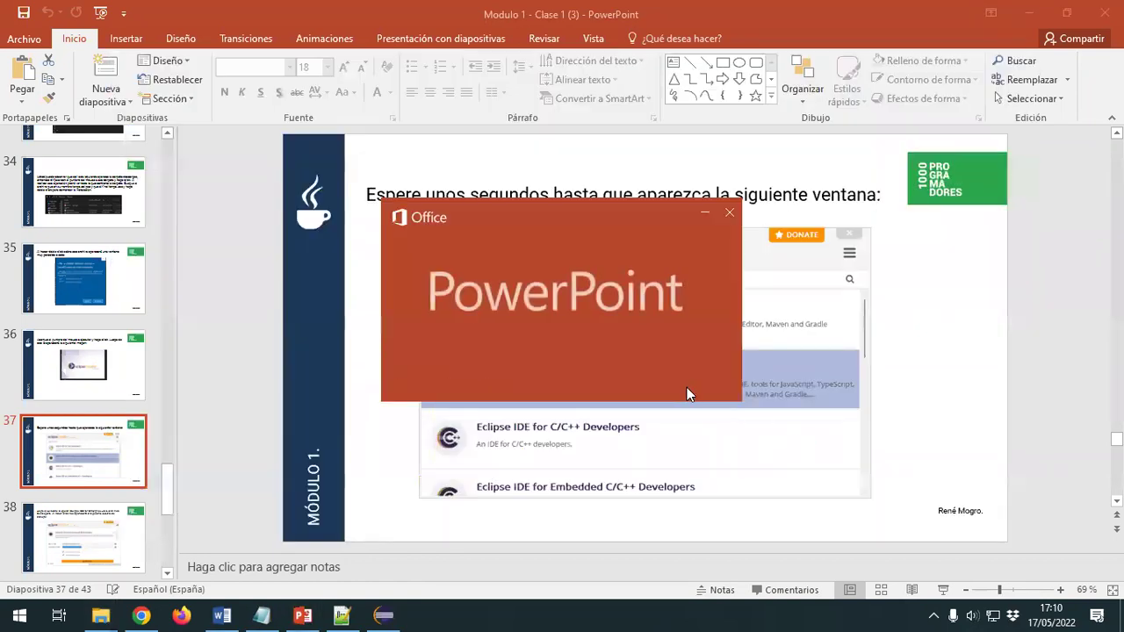